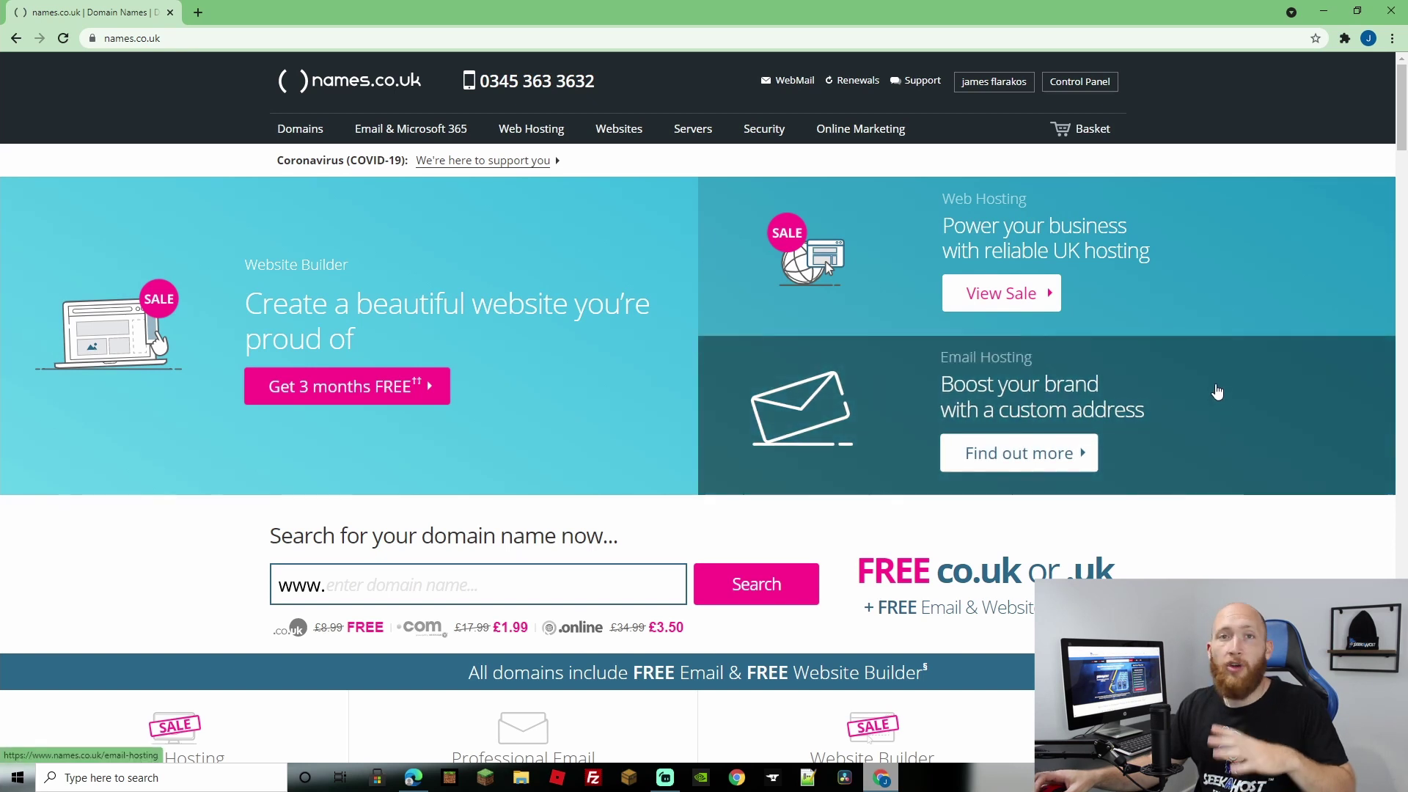
- Open yourlocalseostudio.com's control panel in names.co.uk and go to its Change Nameservers page
click(1067, 96)
scroll(953, 264, down, 3)
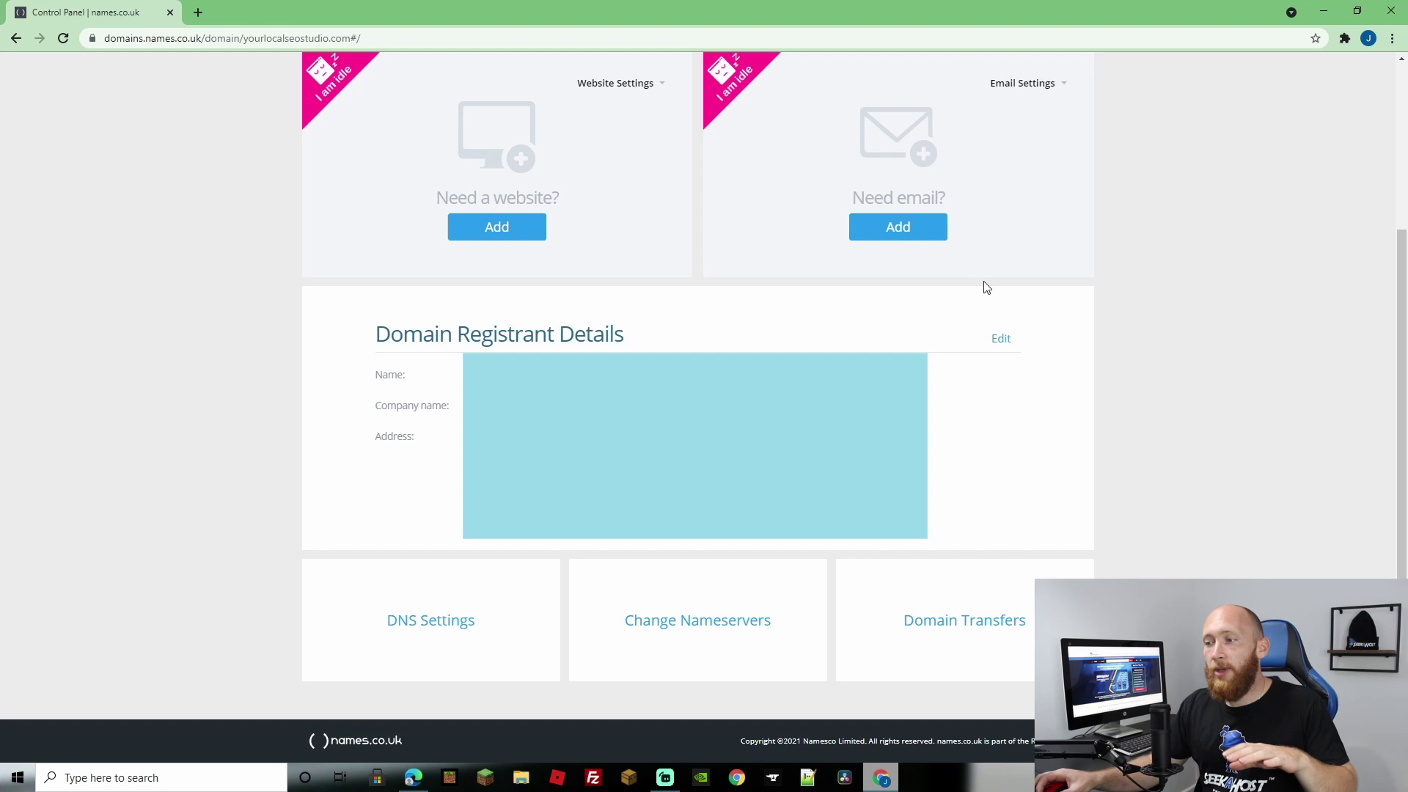
click(721, 623)
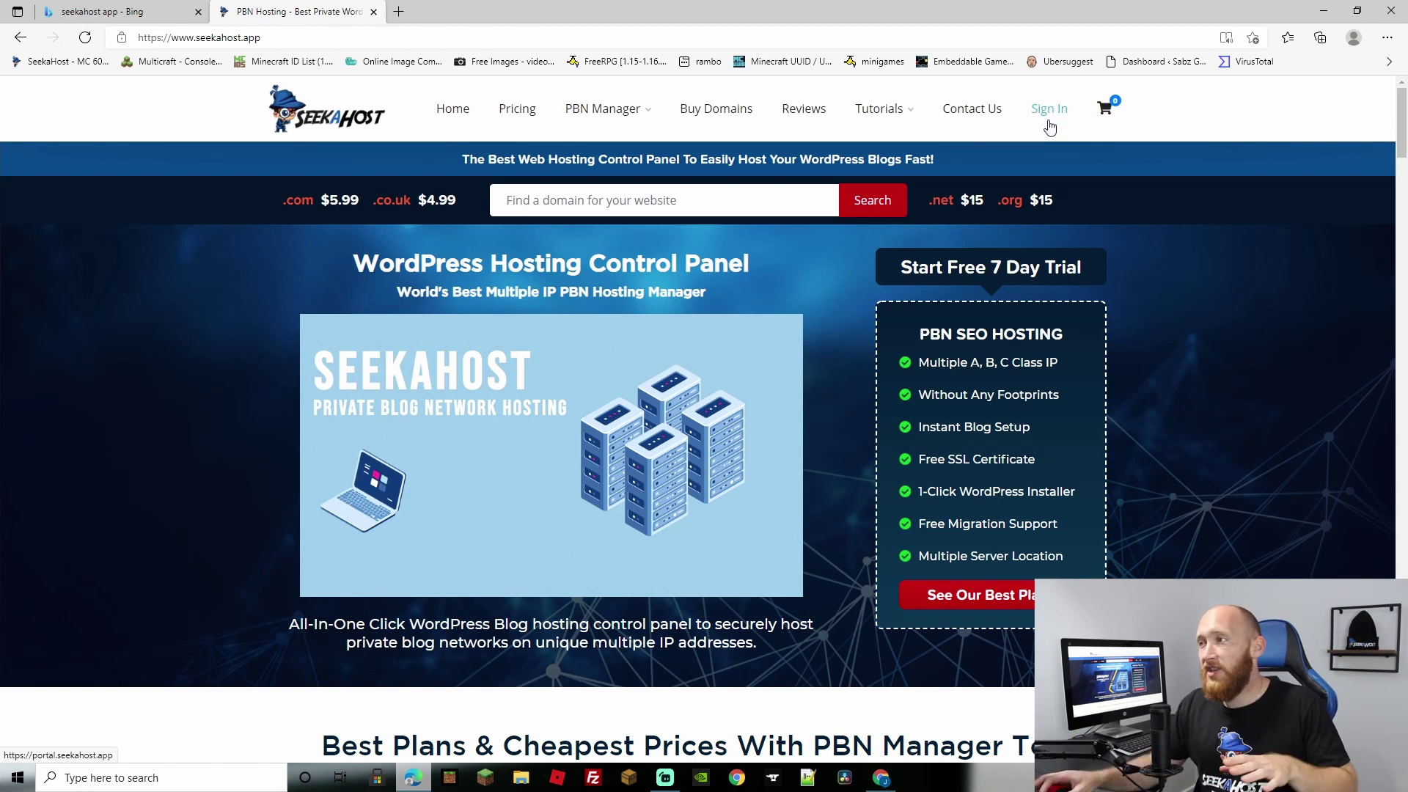
- Log in to SeekaHost using the saved login details
click(1049, 110)
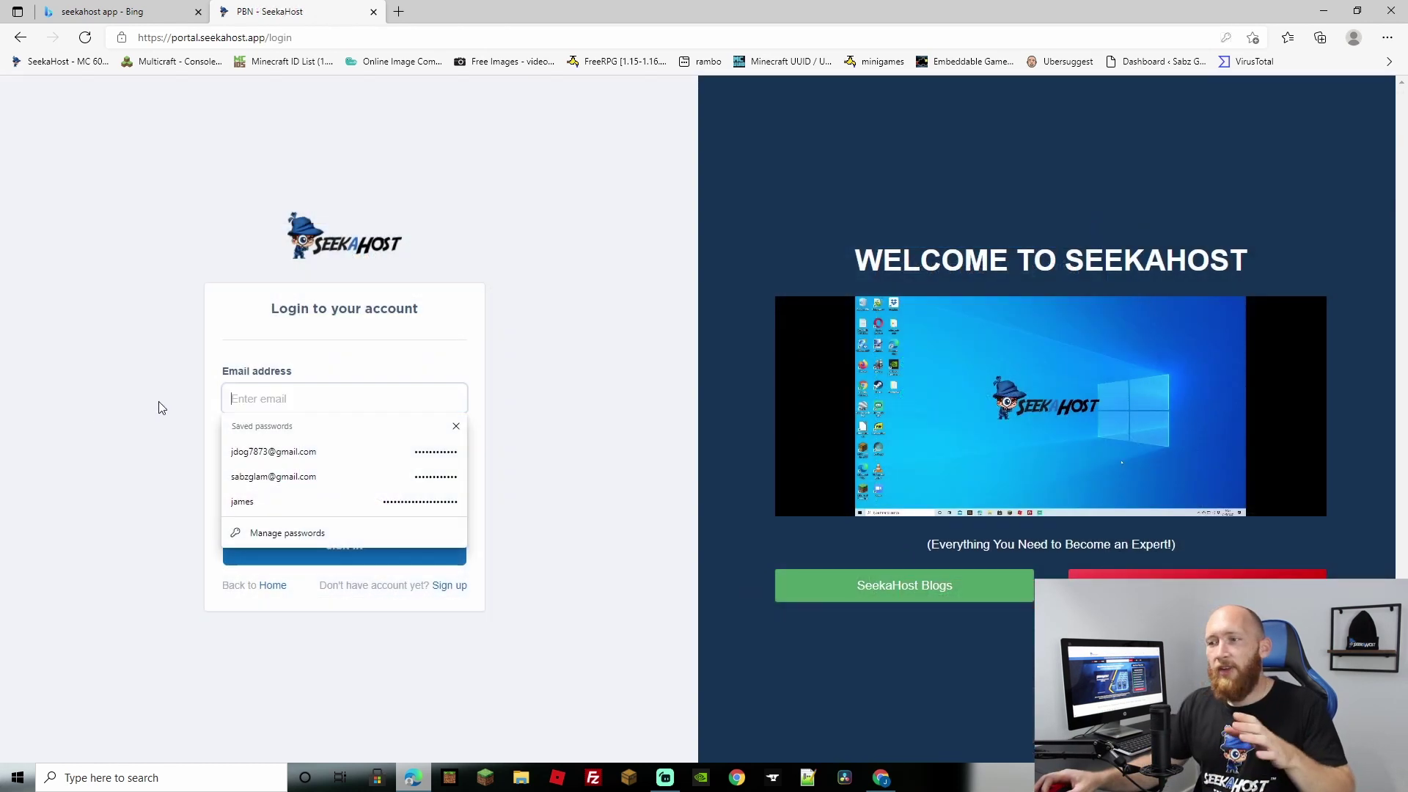
click(157, 408)
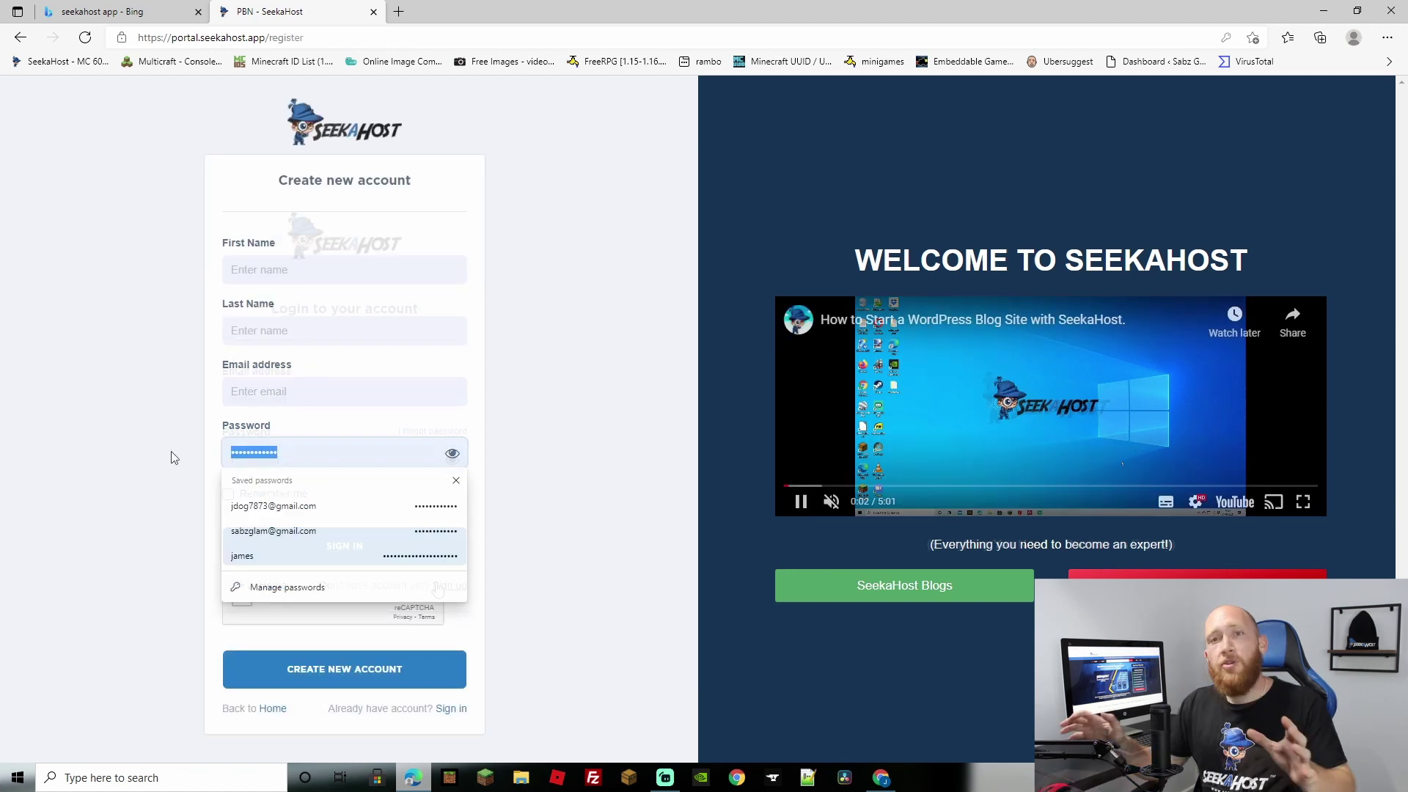
click(132, 412)
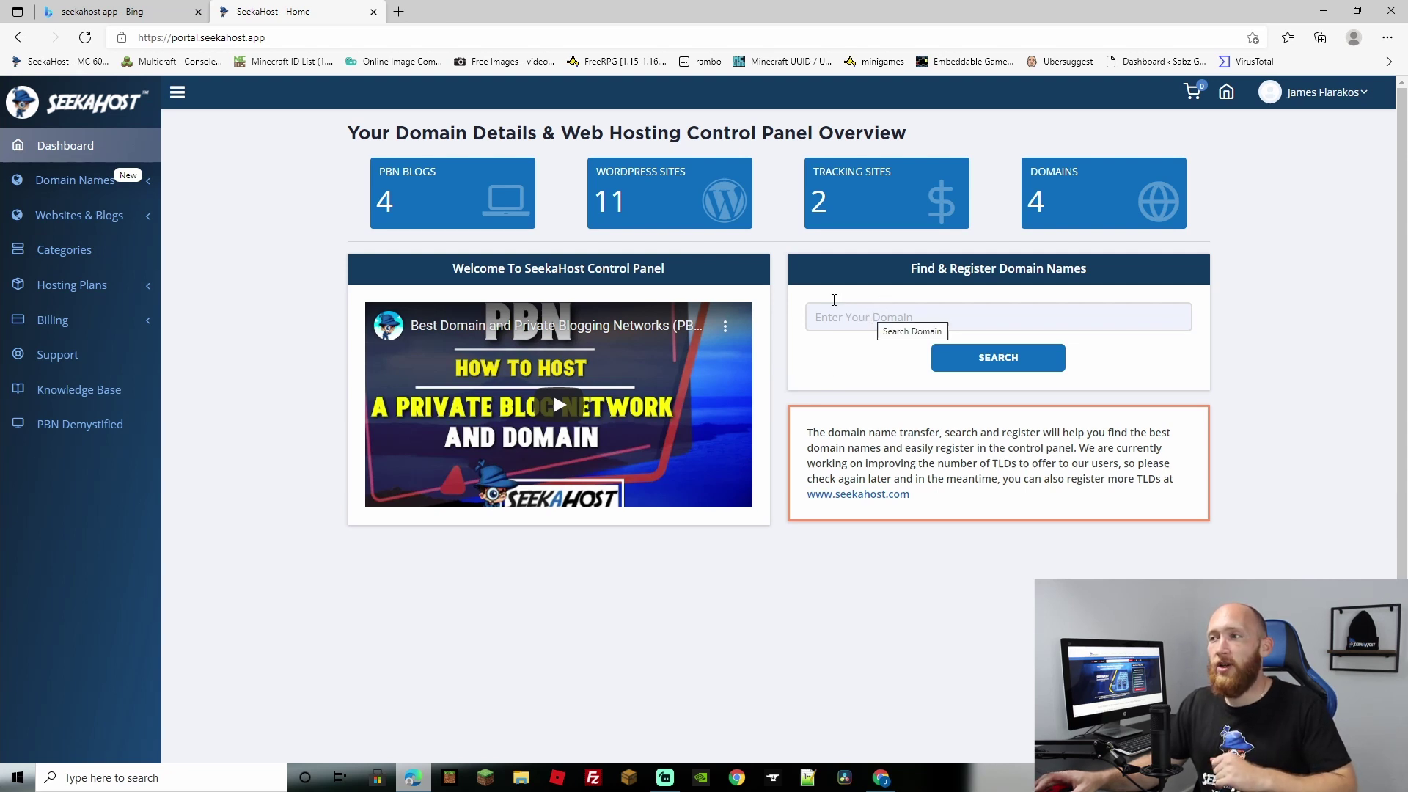
- Start a new WordPress site and paste yourlocalseostudio.com as its domain
click(687, 204)
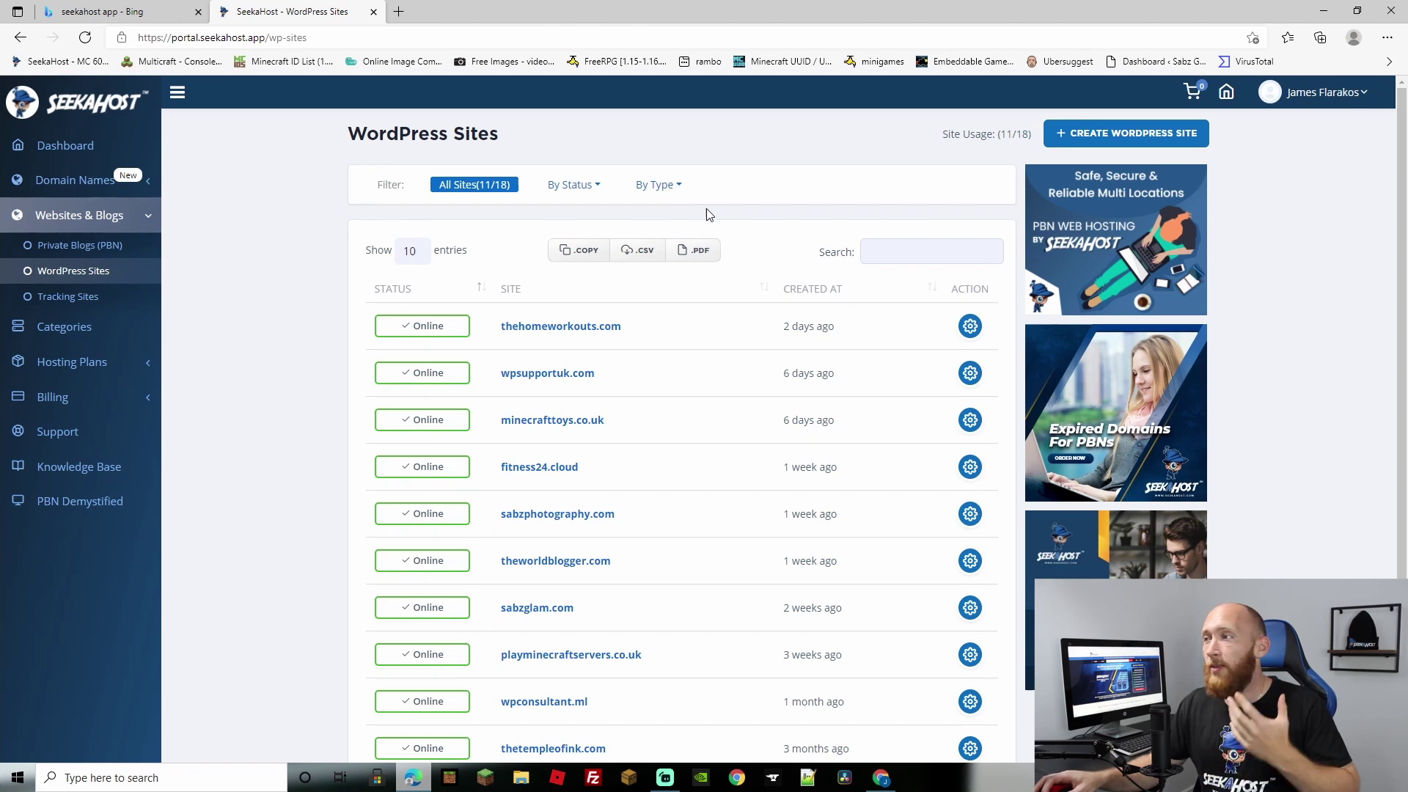
click(1088, 140)
right_click(465, 223)
click(527, 370)
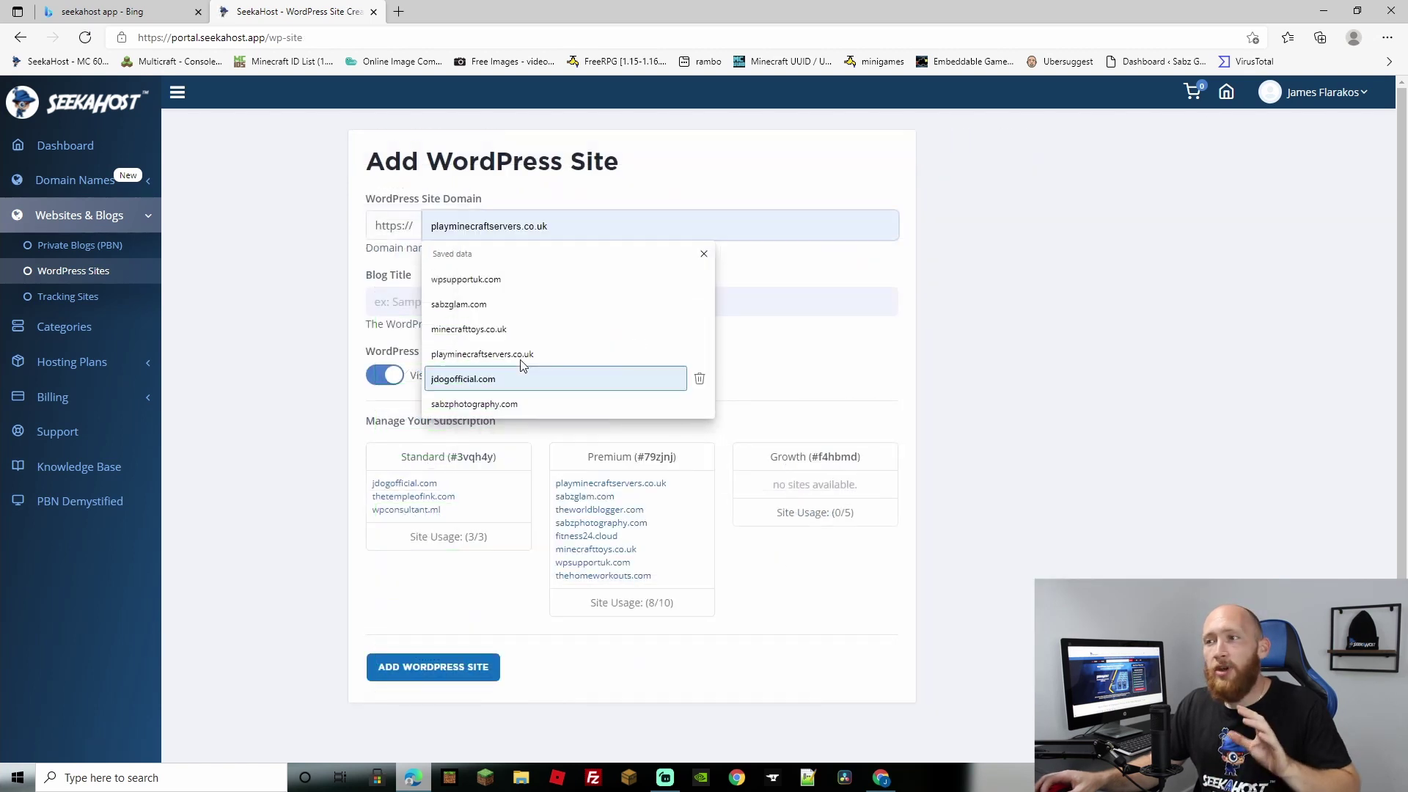
click(644, 243)
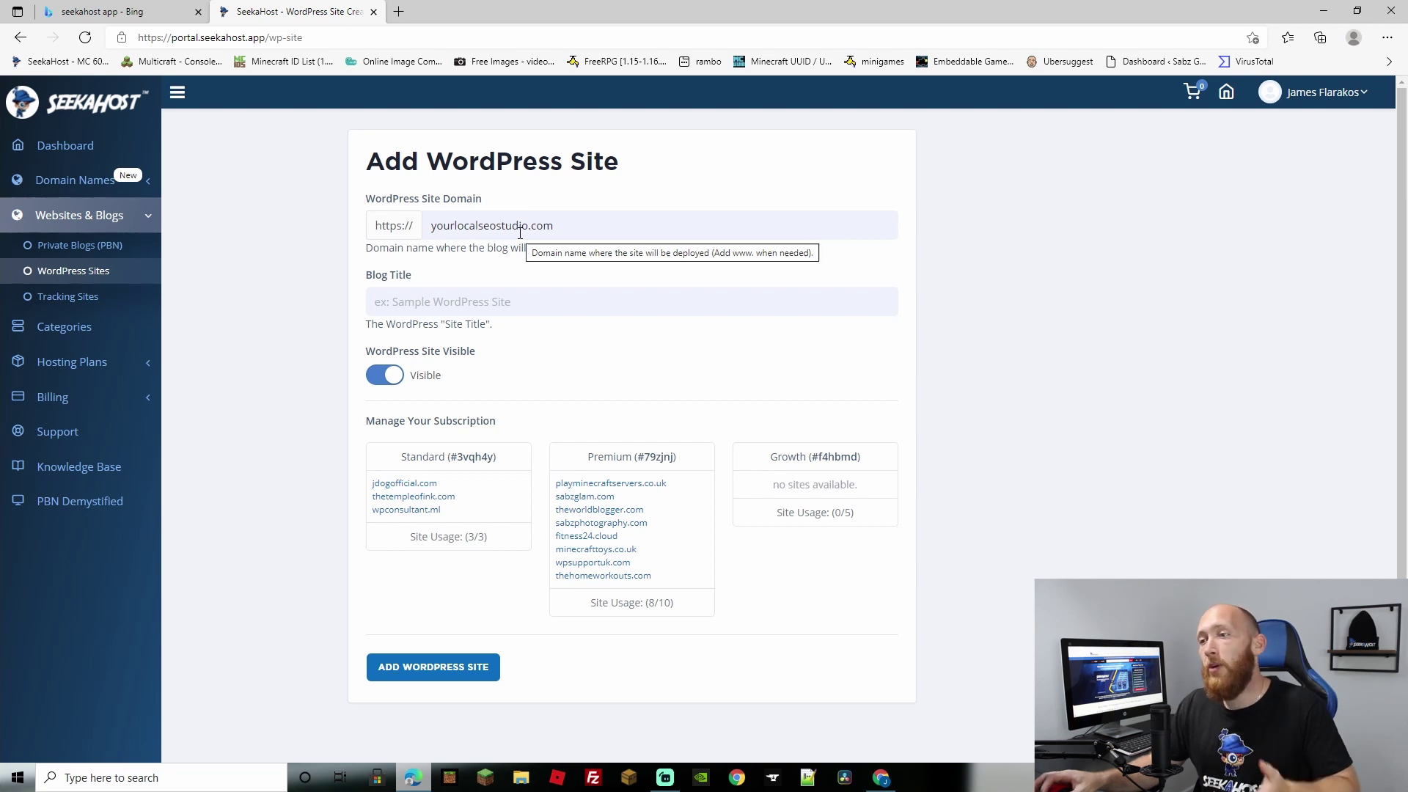
- Enter 'Online SEO Experts' as the blog title
click(479, 301)
text(Online SEO Experts)
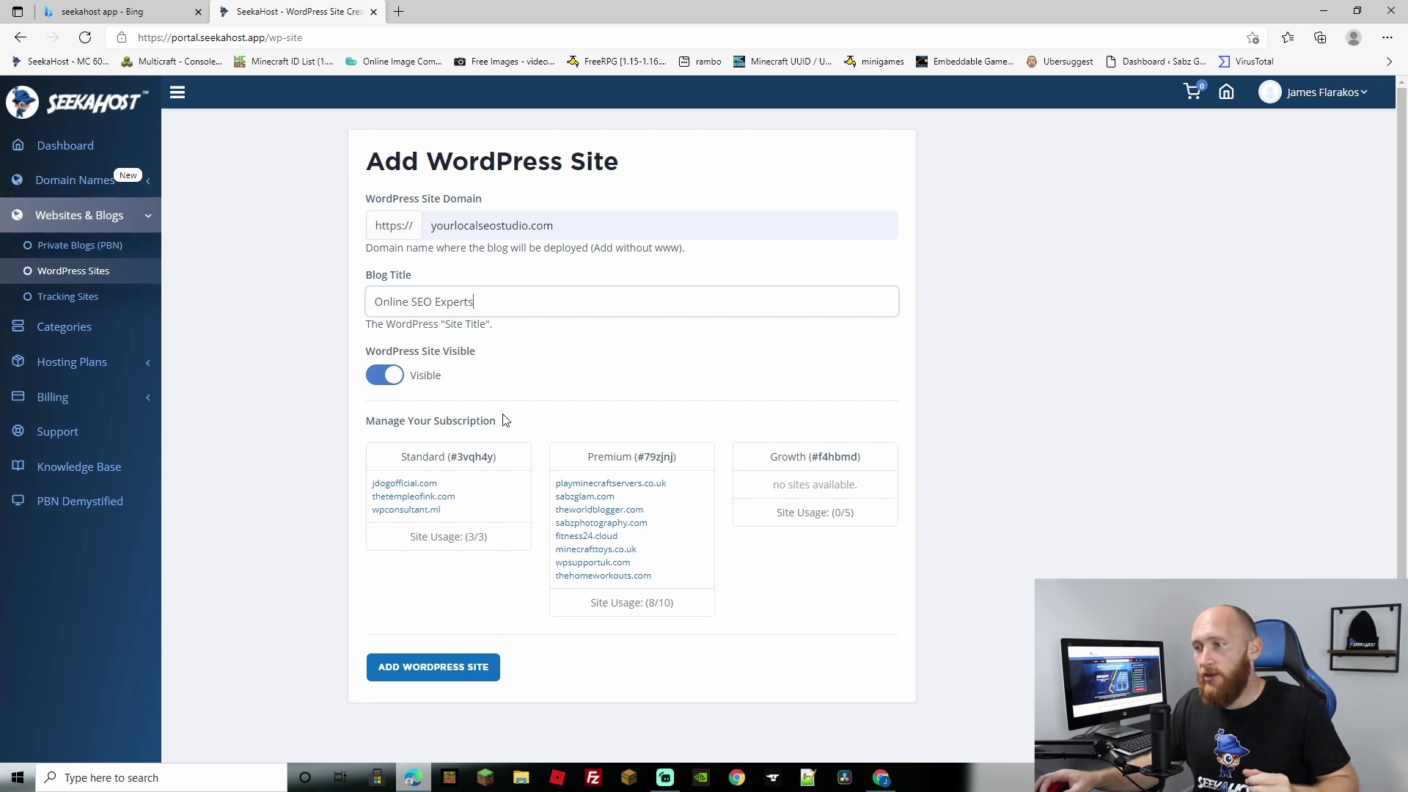
mouse_move(503, 419)
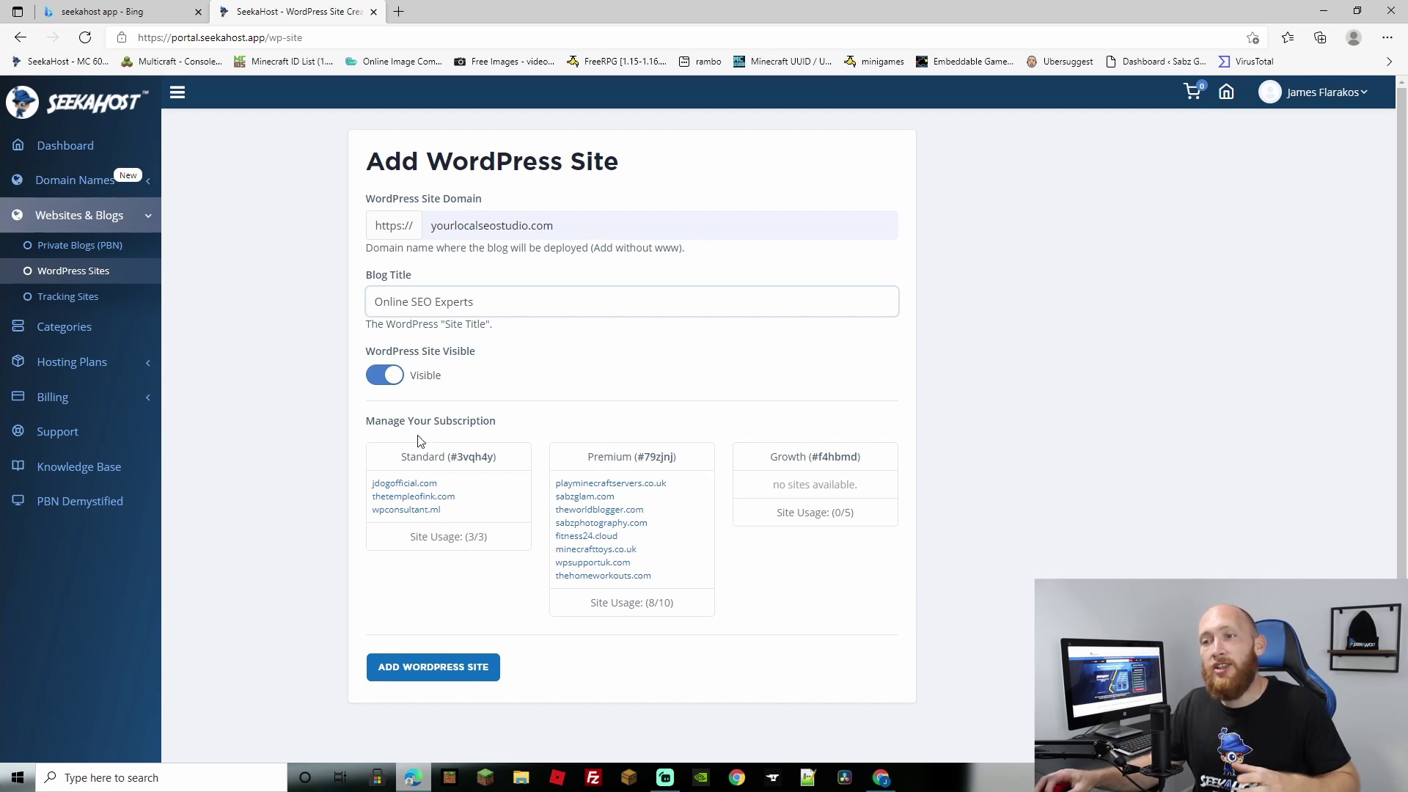
- Look over the WordPress Hosting plans under Hosting Plans in the sidebar
click(110, 376)
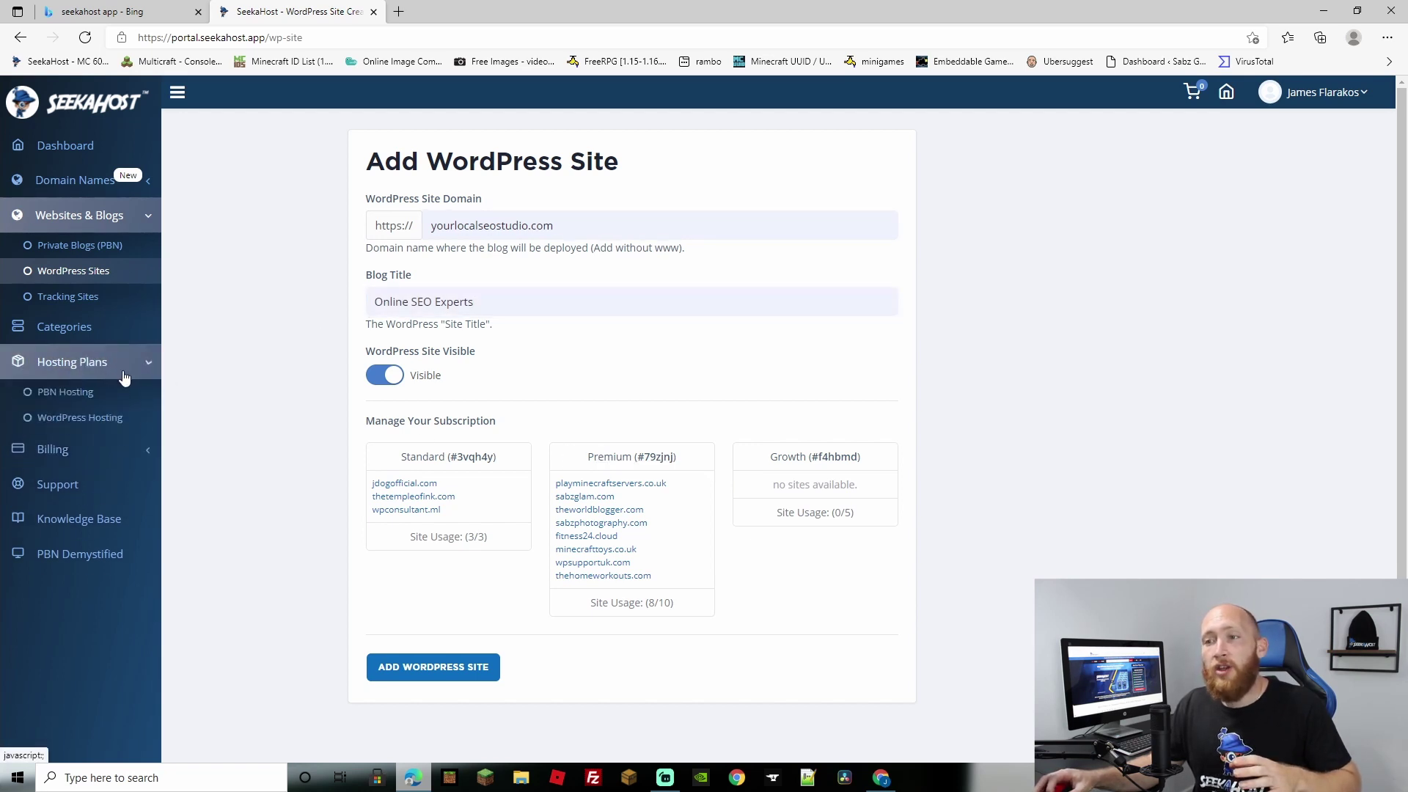
click(104, 419)
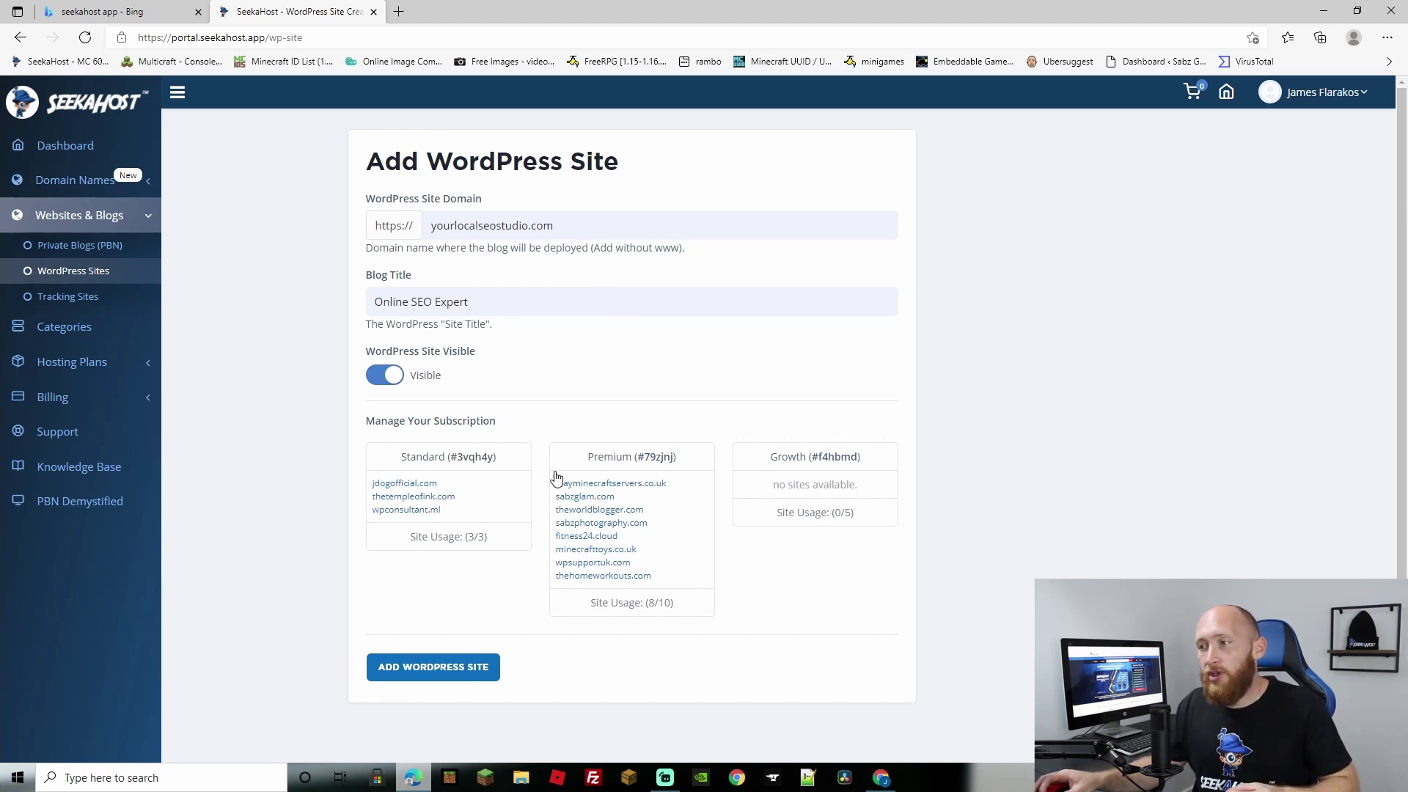
- Pick the Premium subscription and add the yourlocalseostudio.com WordPress site
click(629, 465)
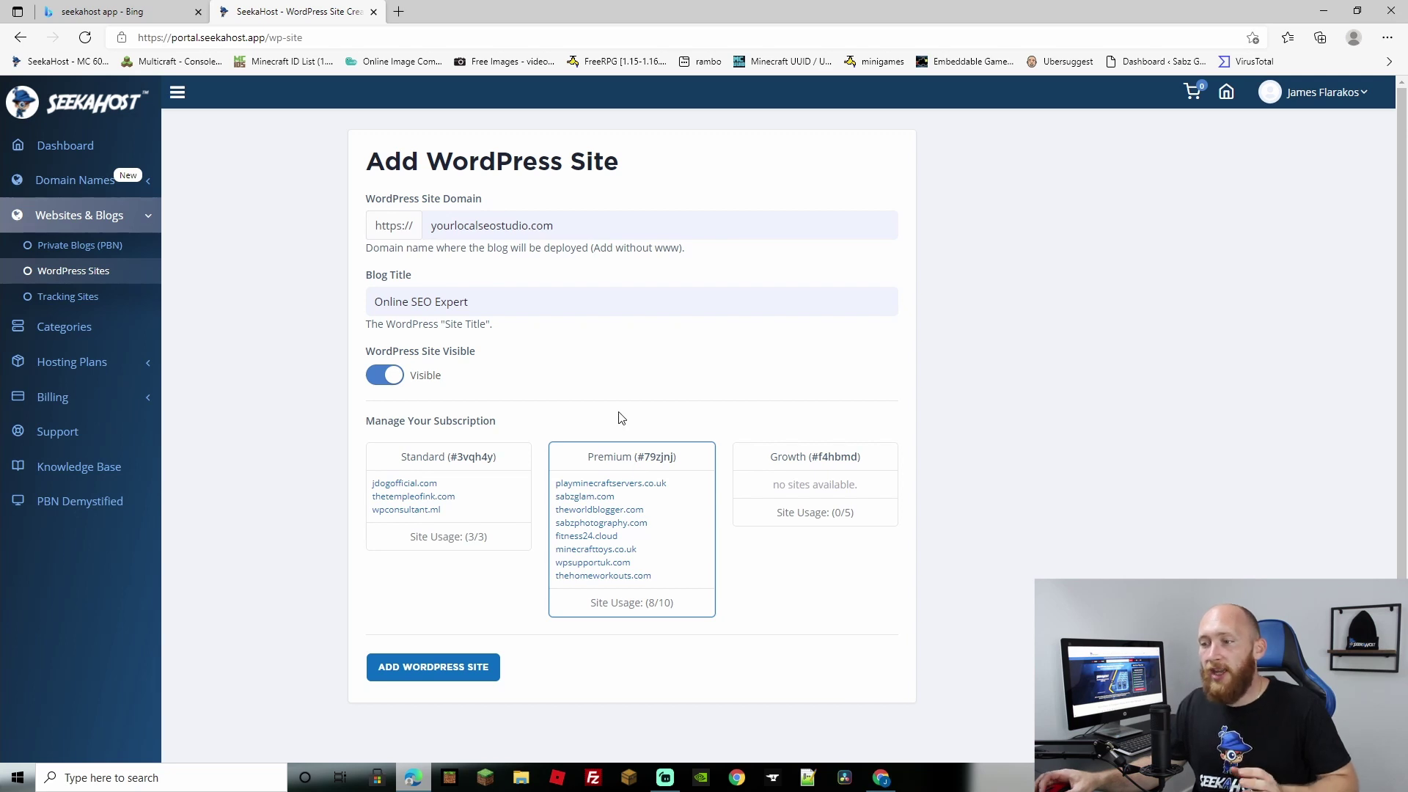
click(456, 668)
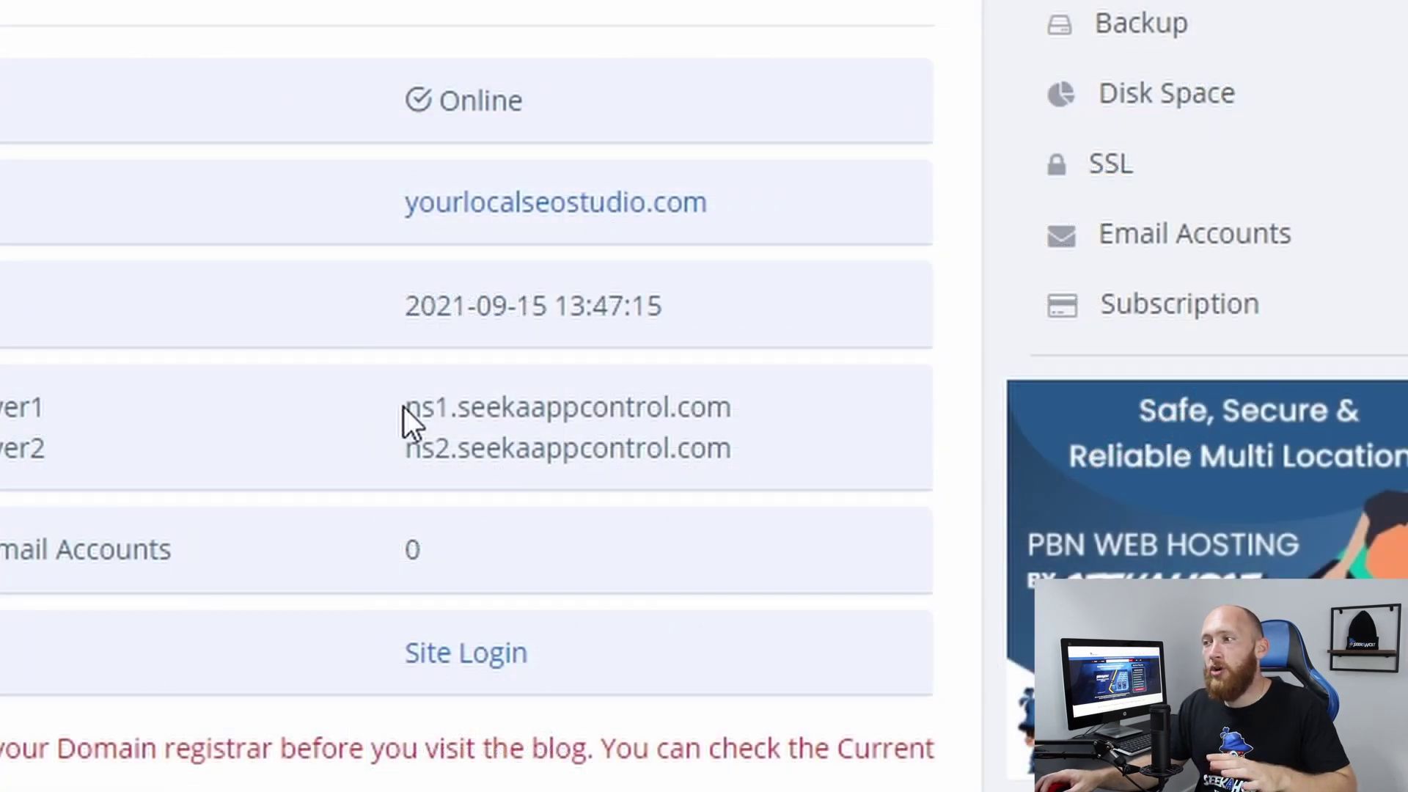
- Copy the first nameserver address into the registrar's first nameserver field
drag(405, 407, 708, 408)
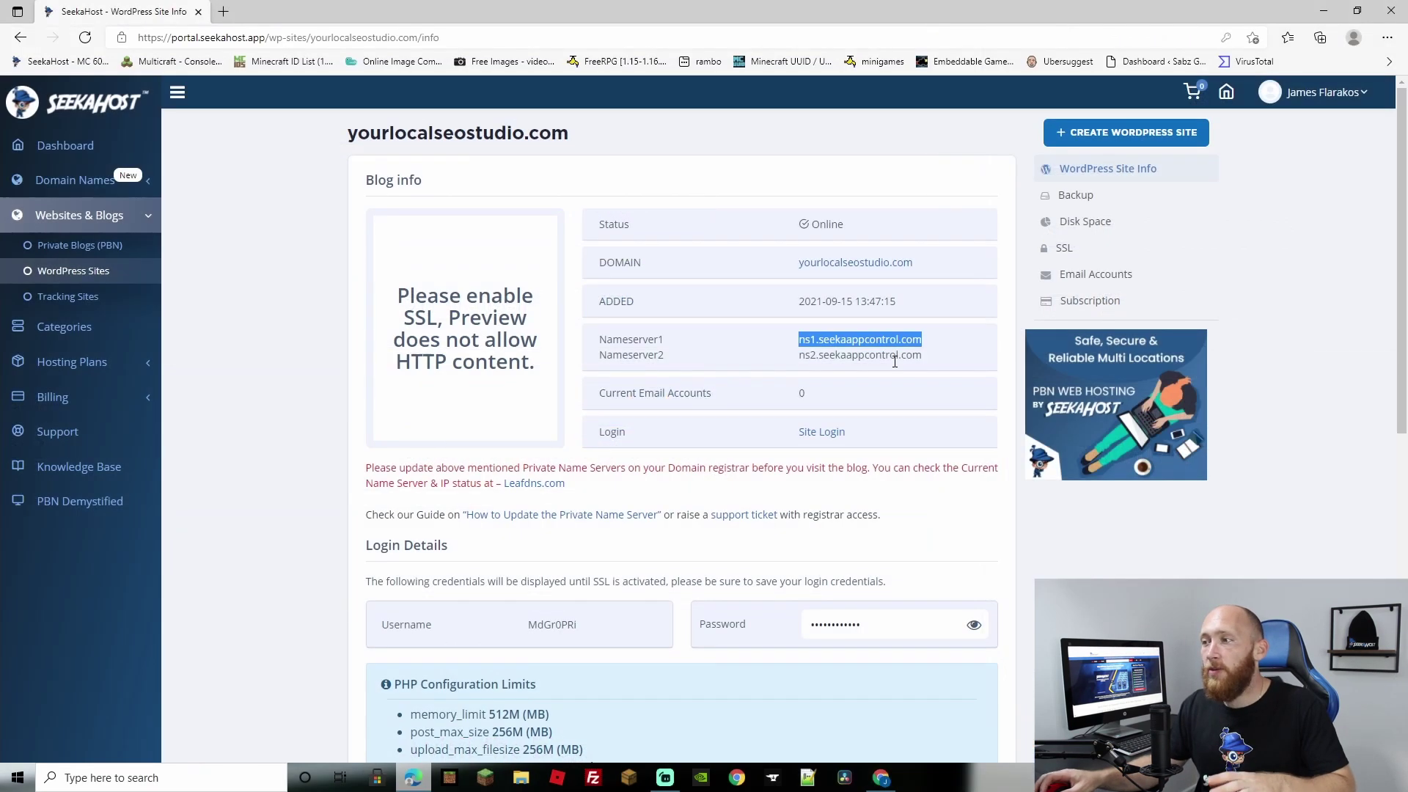
right_click(852, 340)
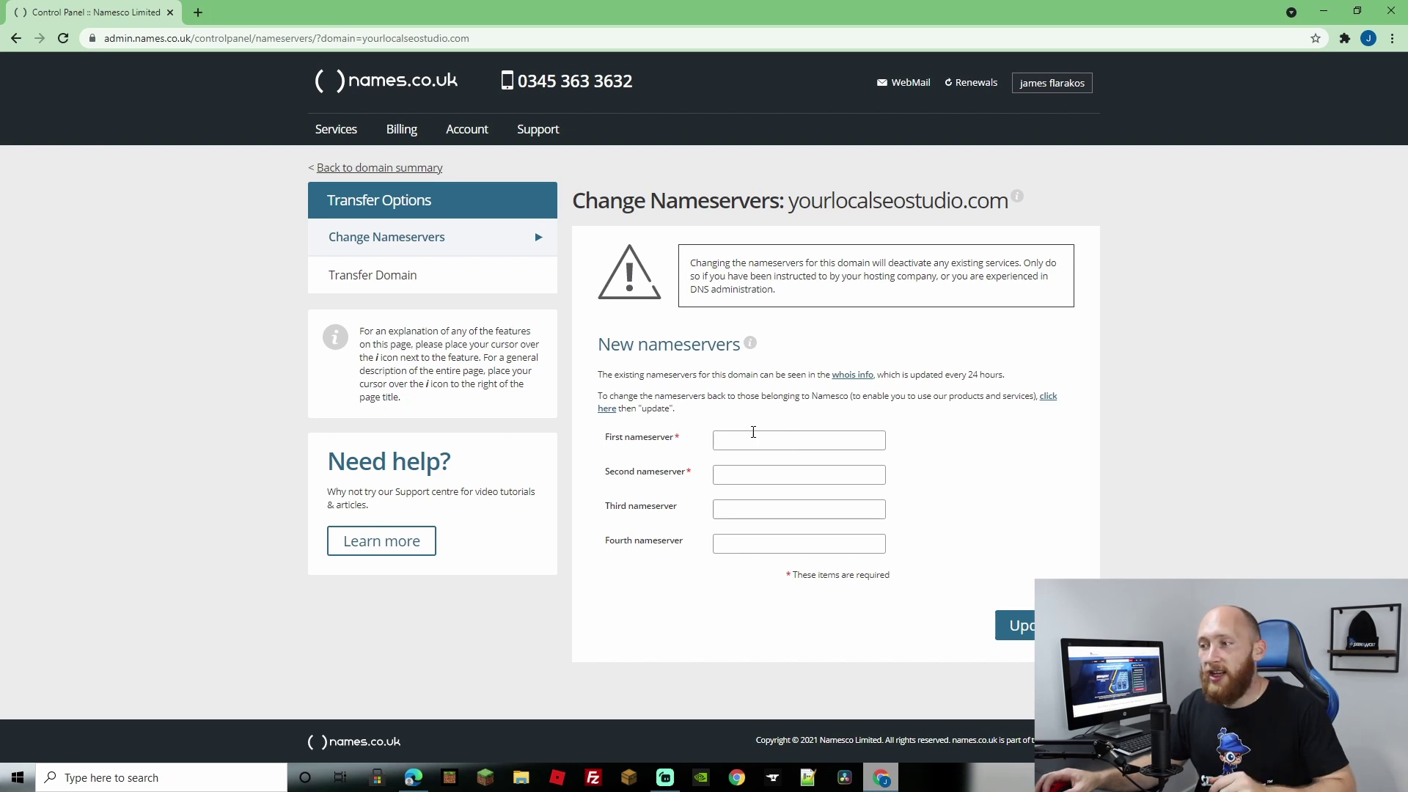
click(753, 438)
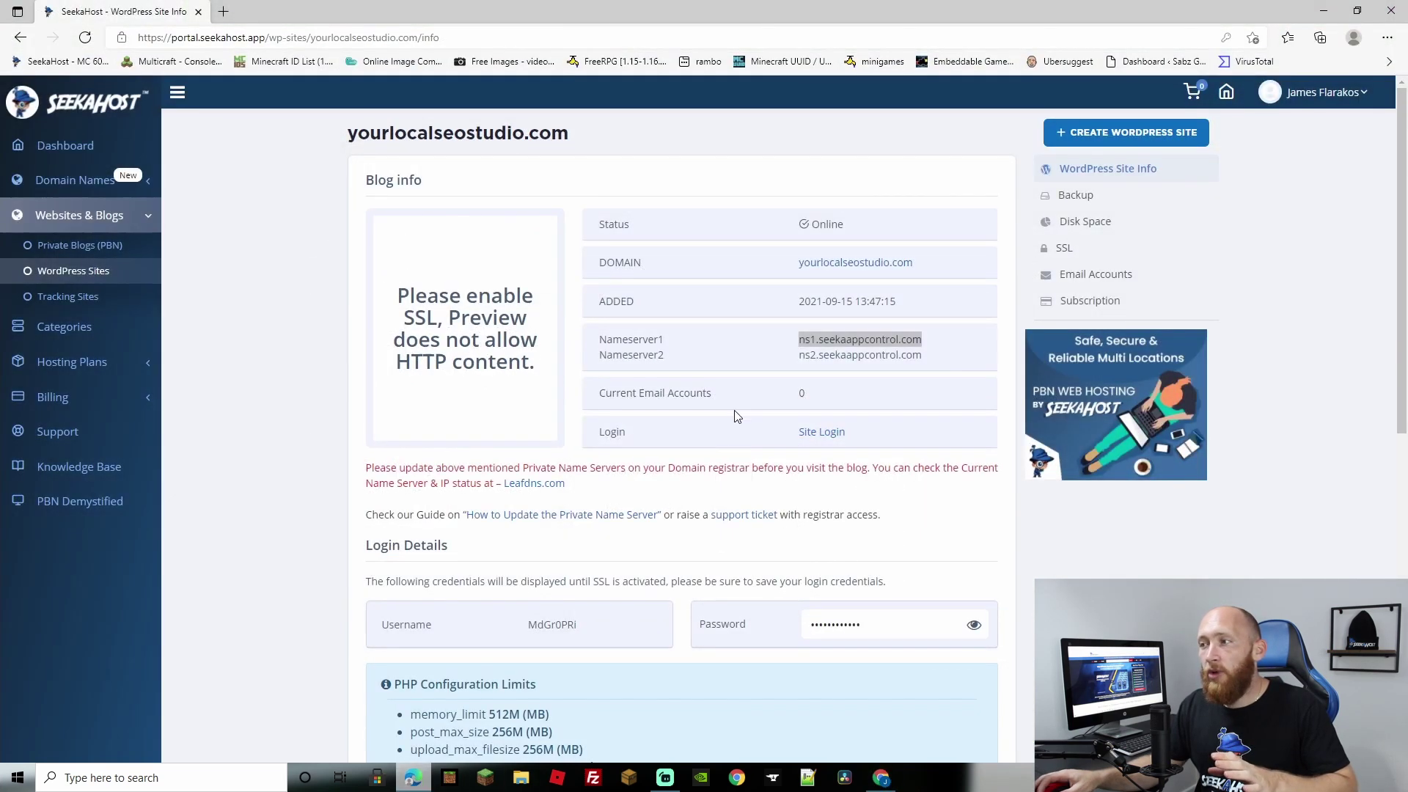
- Copy ns2.seekaappcontrol.com from the site info page
double_click(894, 358)
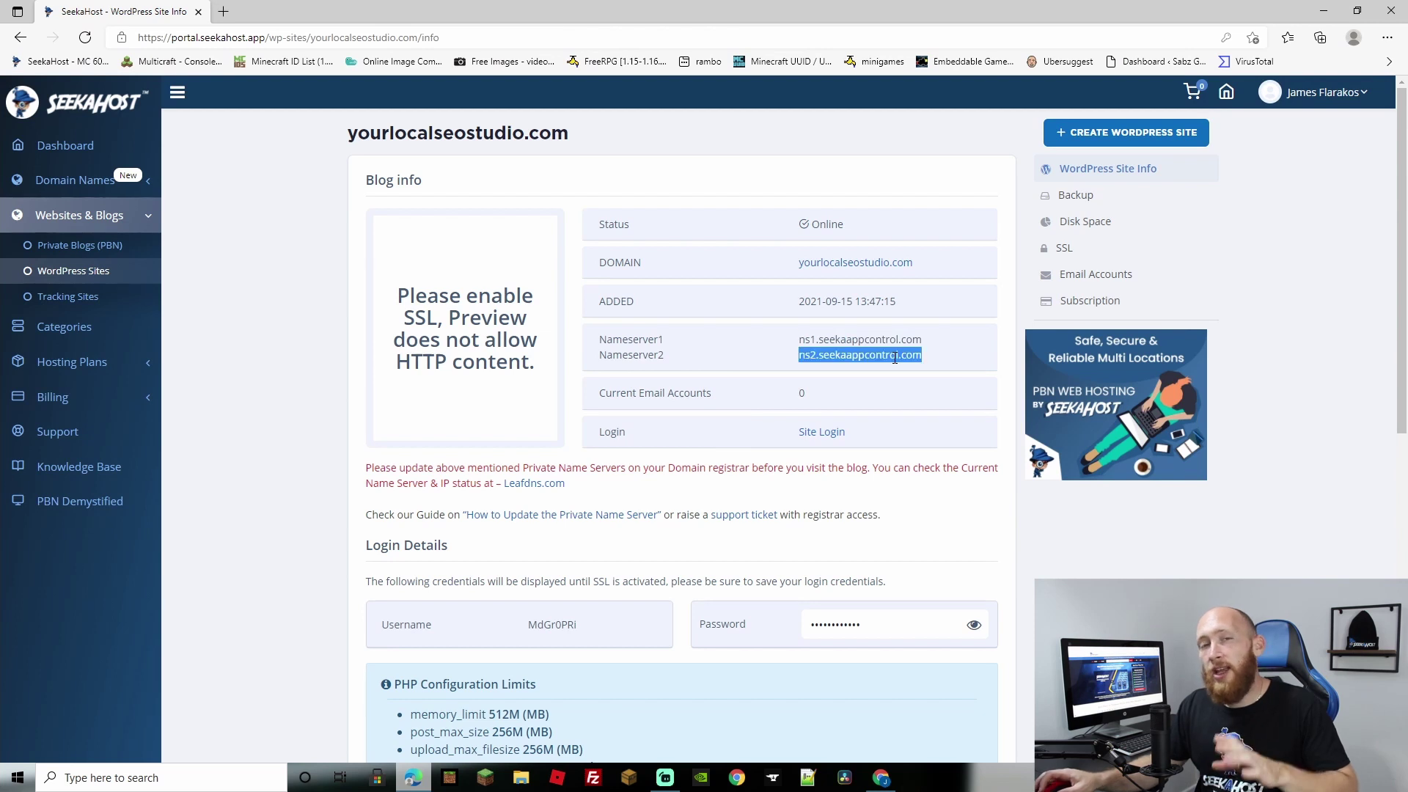
right_click(895, 358)
click(950, 368)
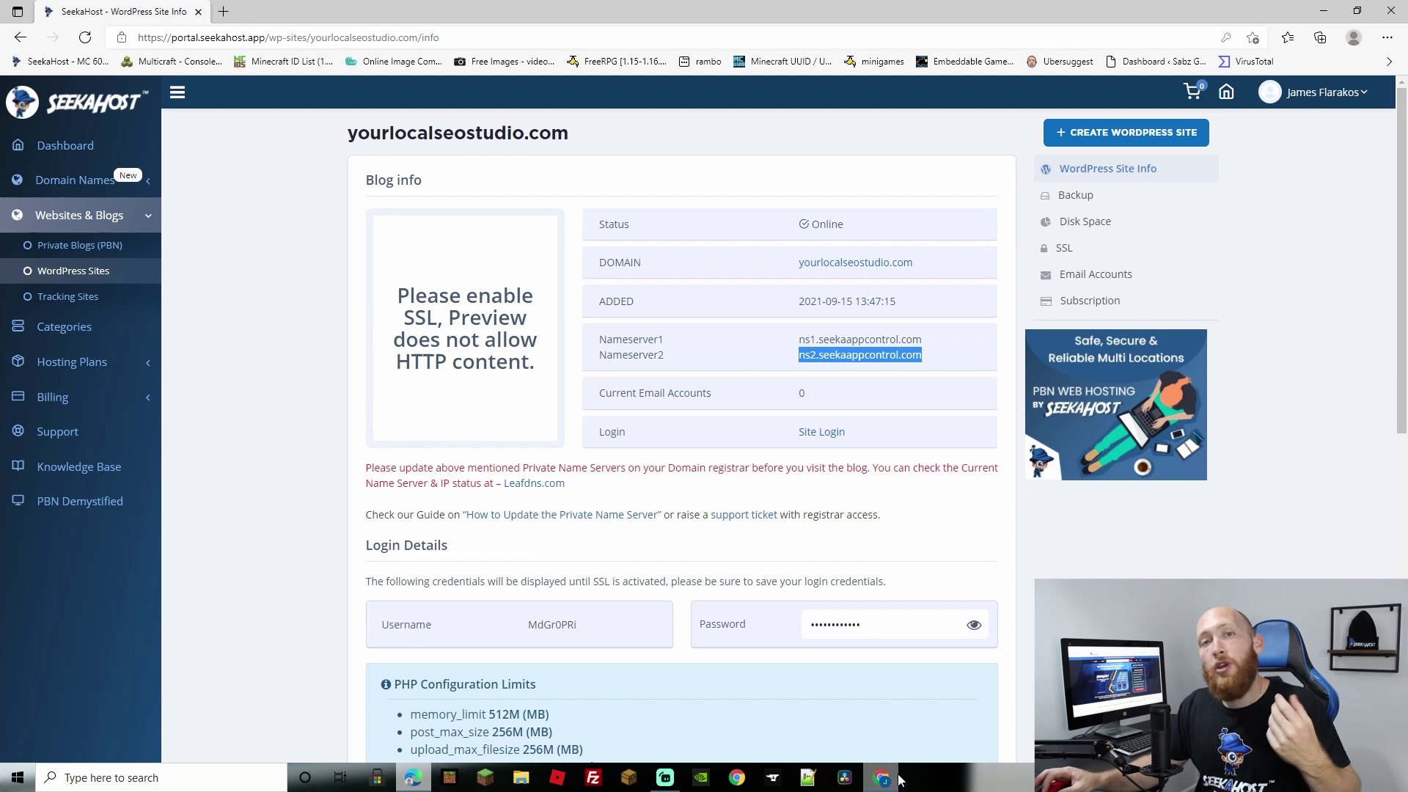
mouse_move(889, 776)
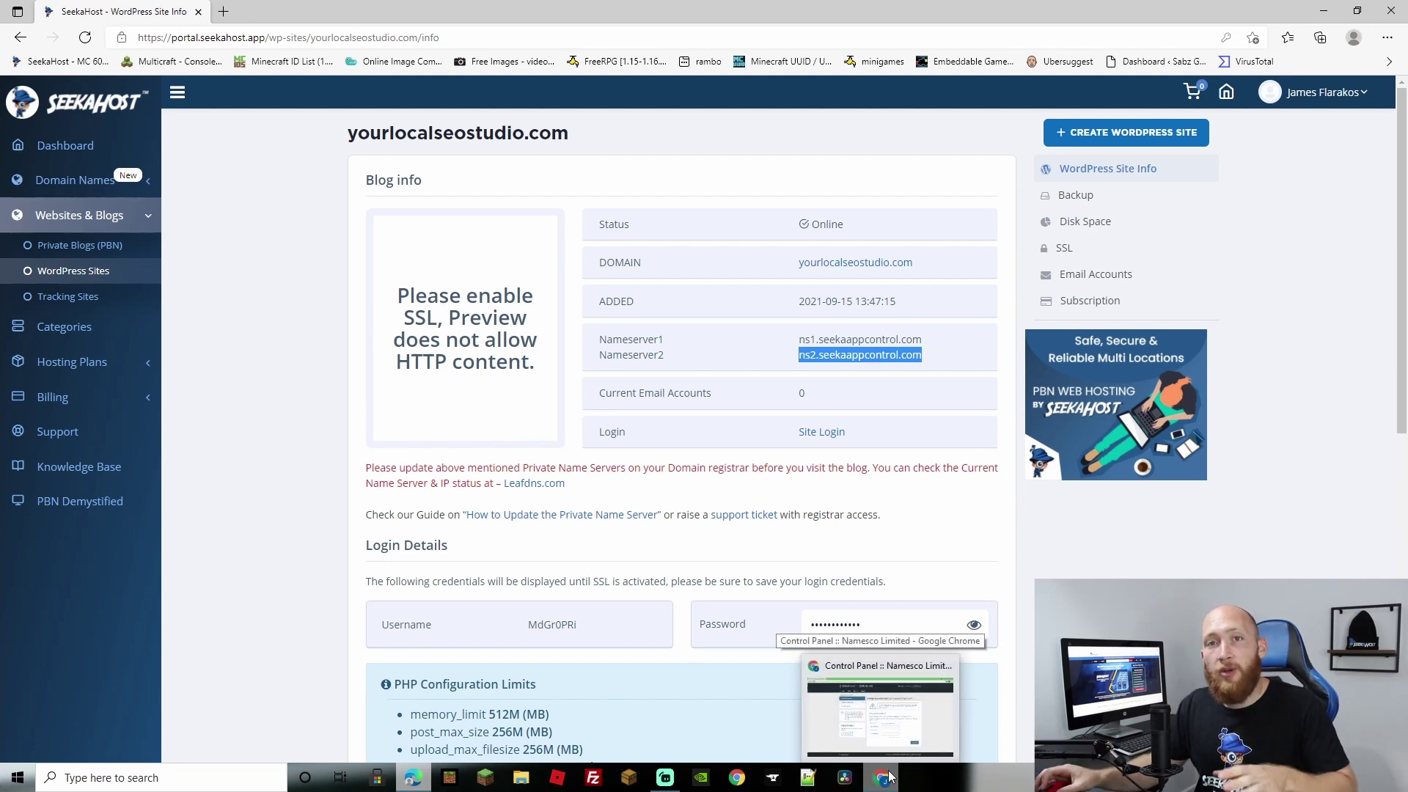
- Paste ns2.seekaappcontrol.com into names.co.uk's Second nameserver field and save with Update
click(890, 776)
right_click(755, 481)
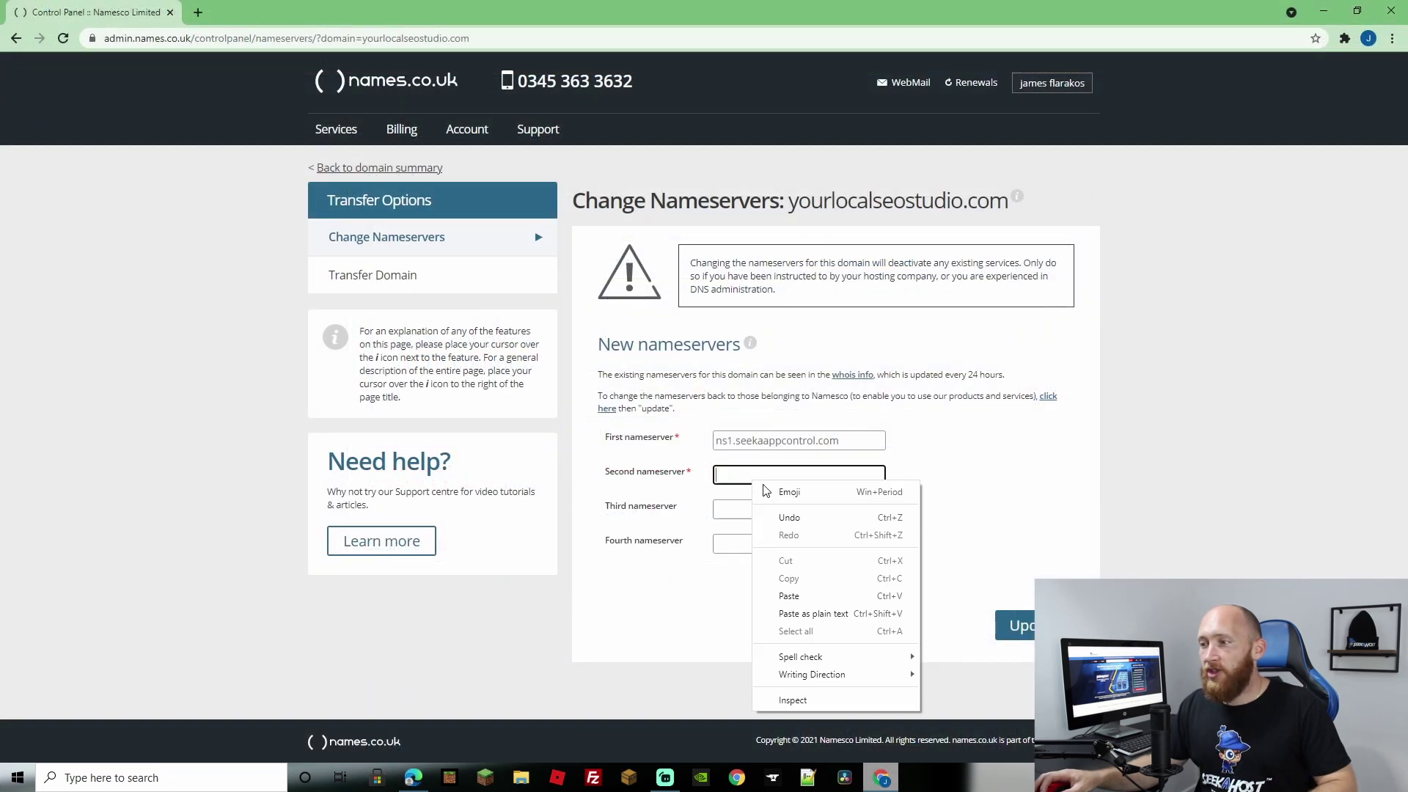
click(817, 596)
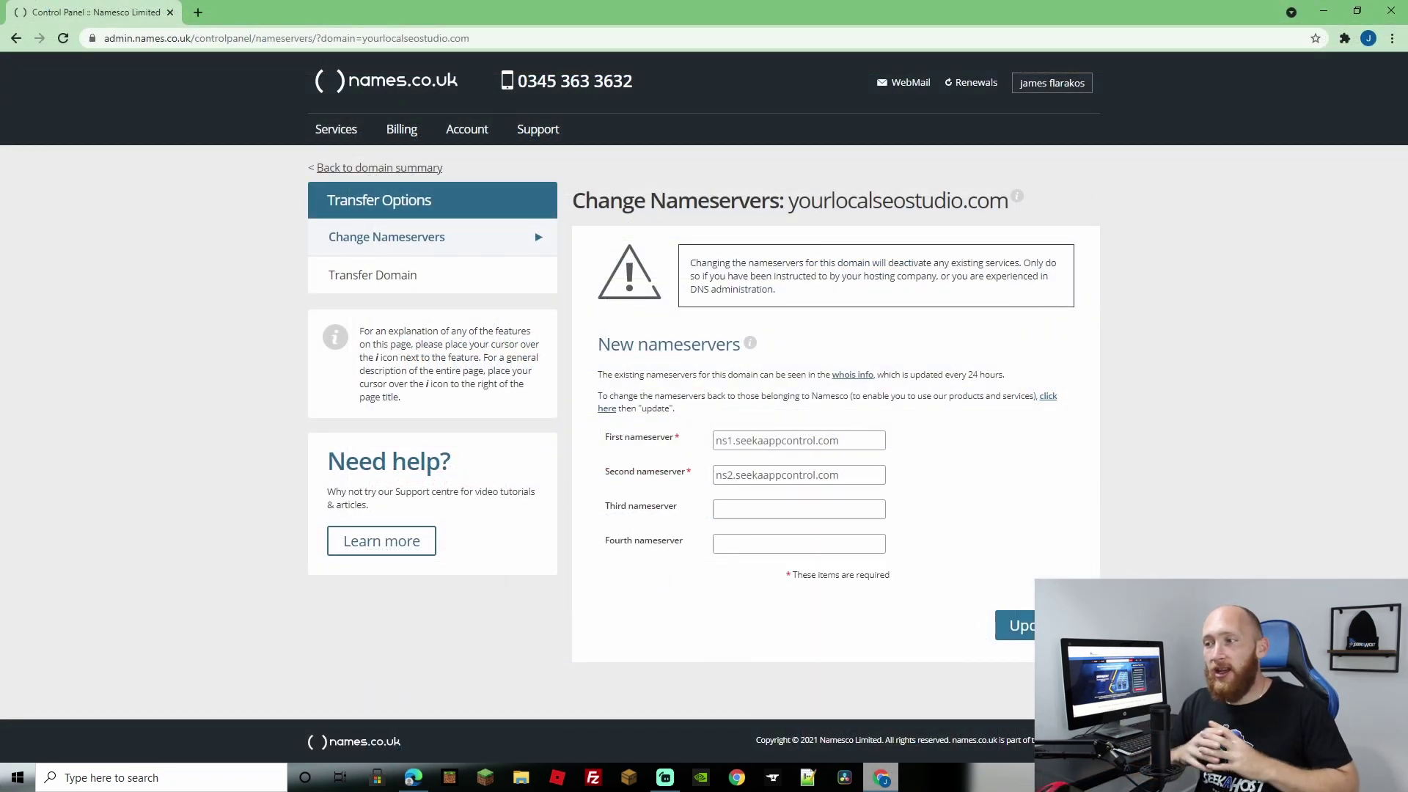
click(1016, 625)
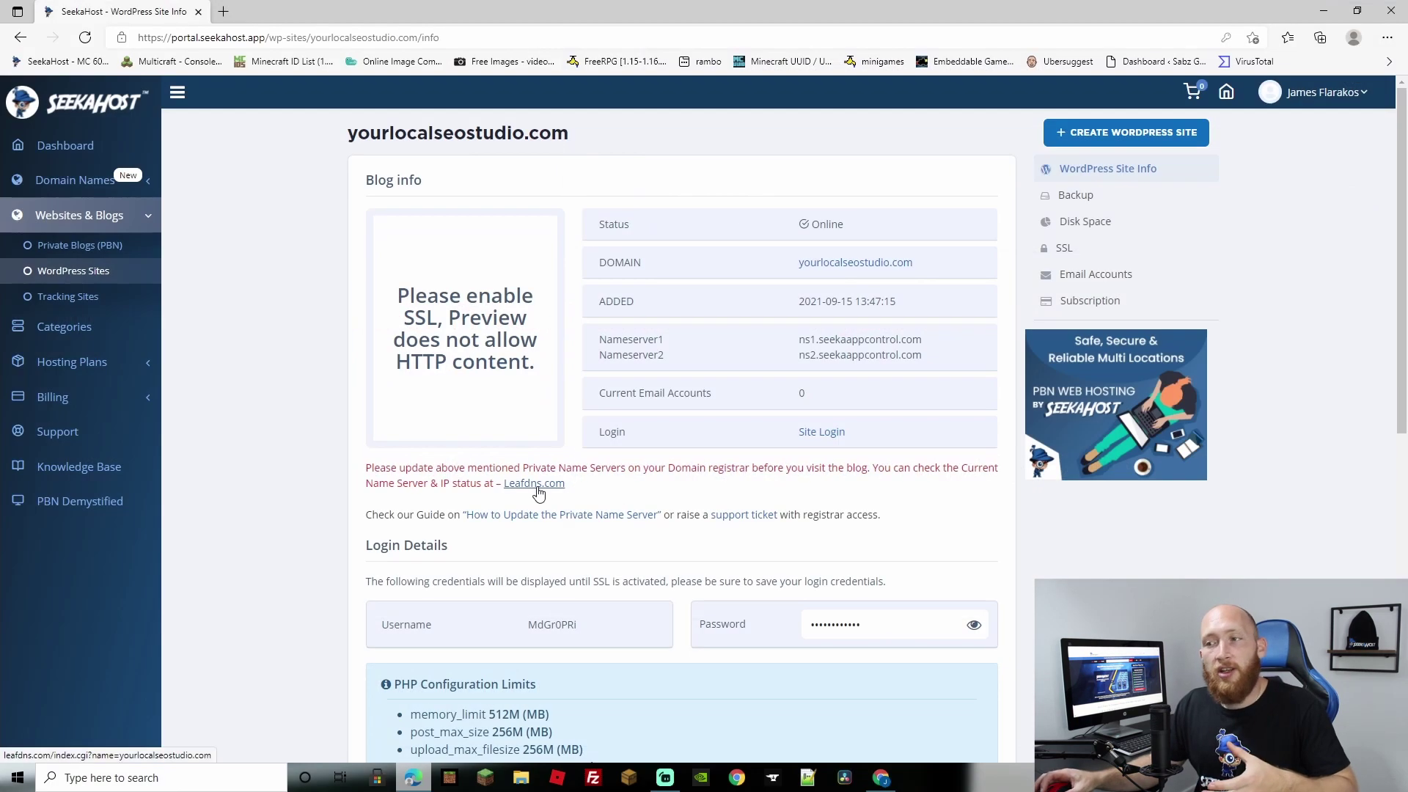
click(506, 368)
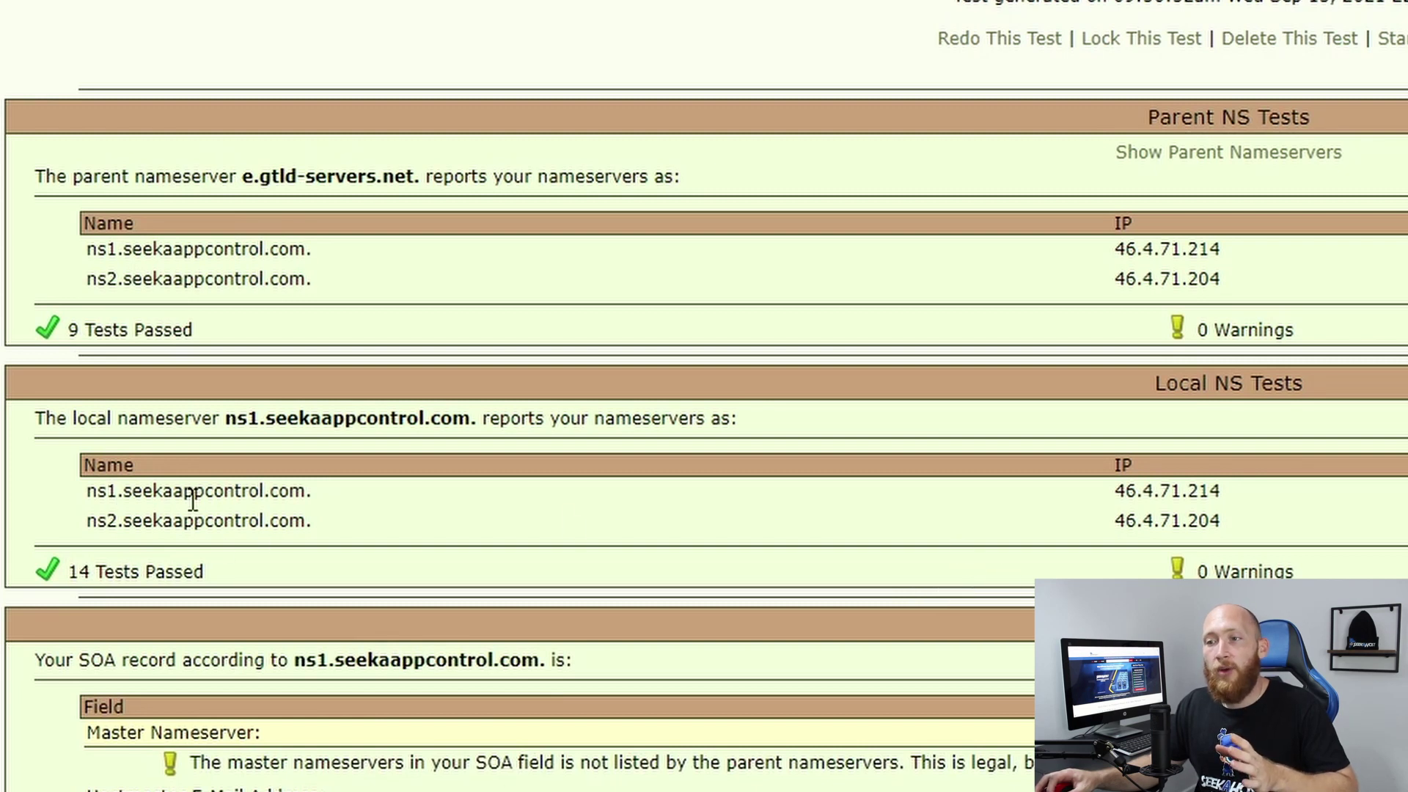
drag(324, 517, 69, 496)
click(381, 548)
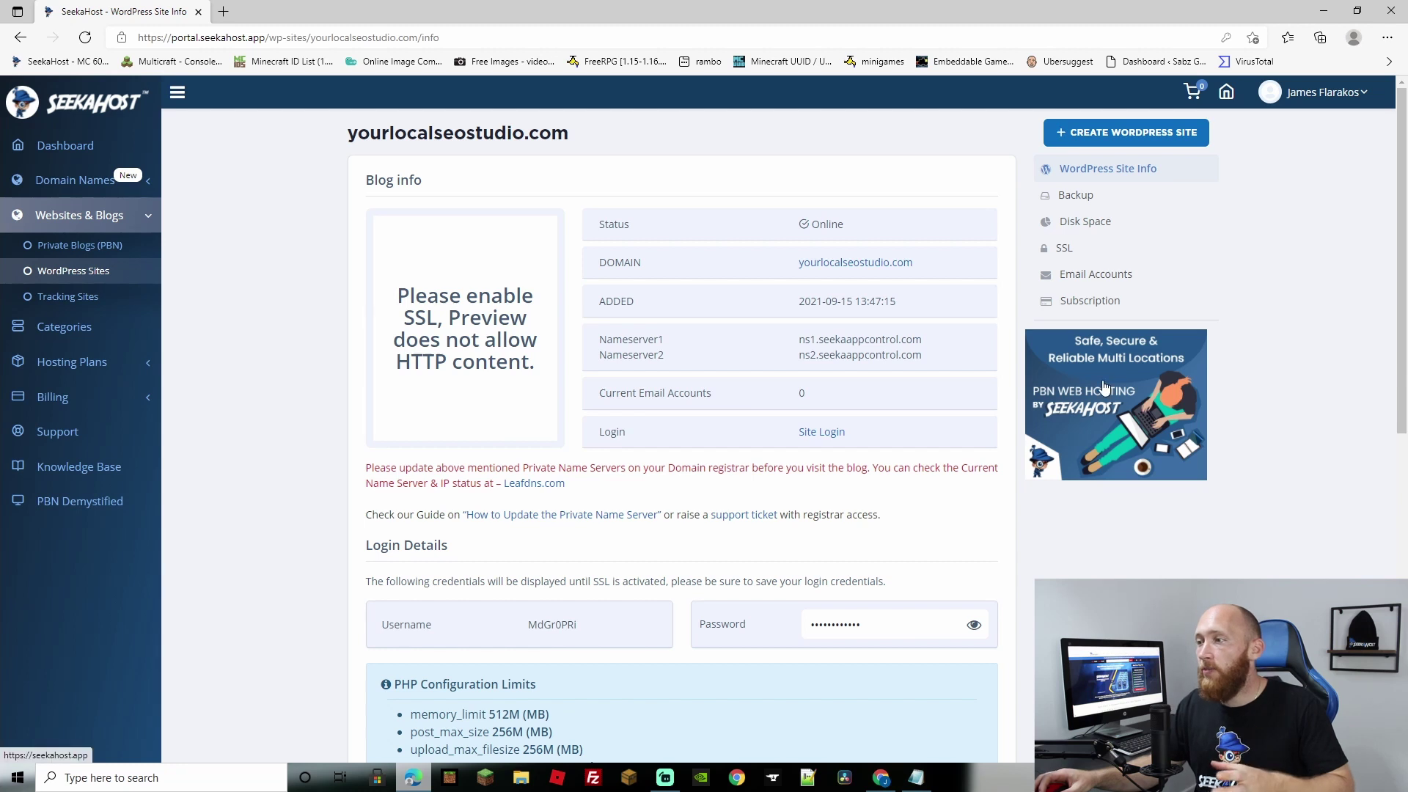
- Switch the SSL Certificate toggle on for yourlocalseostudio.com
click(1064, 250)
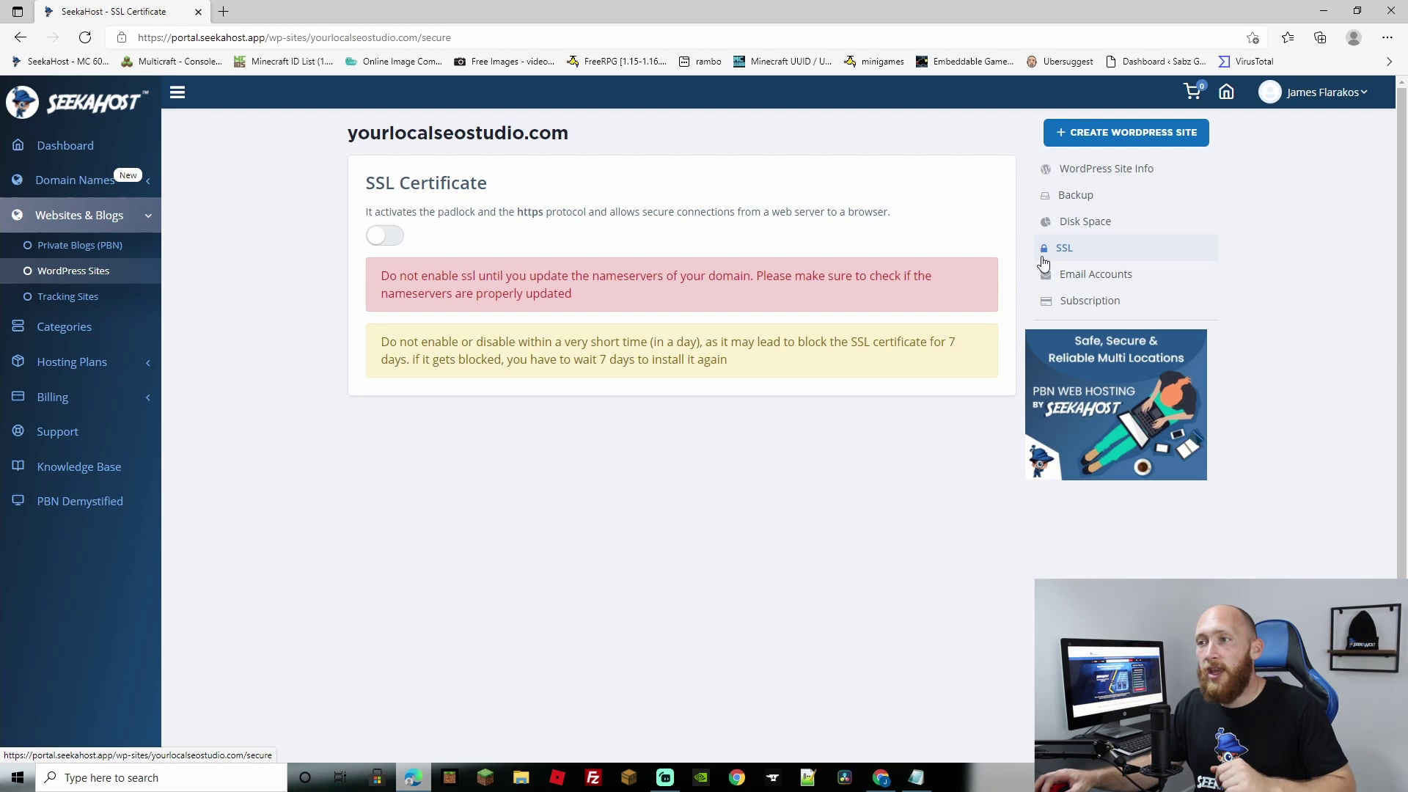
click(387, 235)
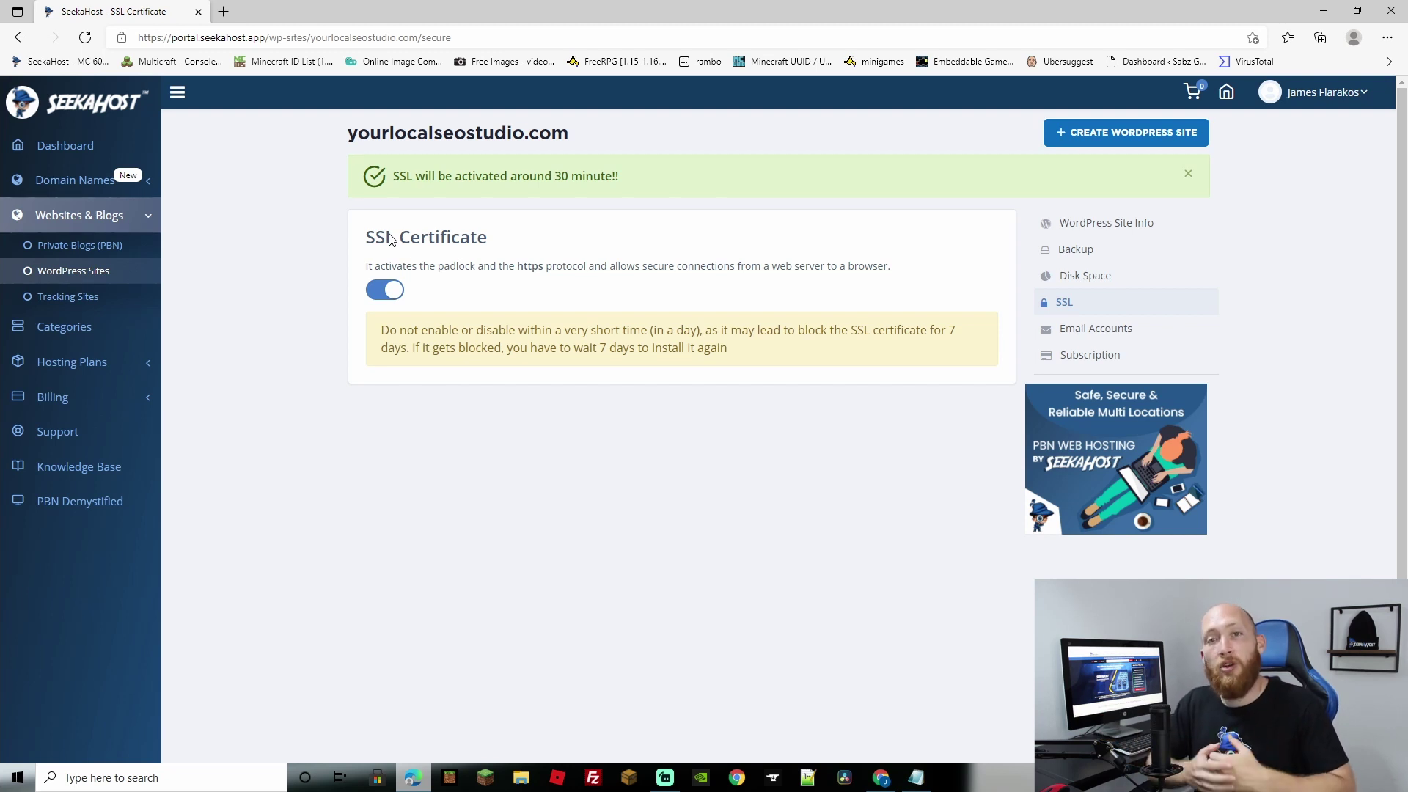
- Return to WordPress Site Info and check the blog preview showing the Hello world! post
click(1066, 224)
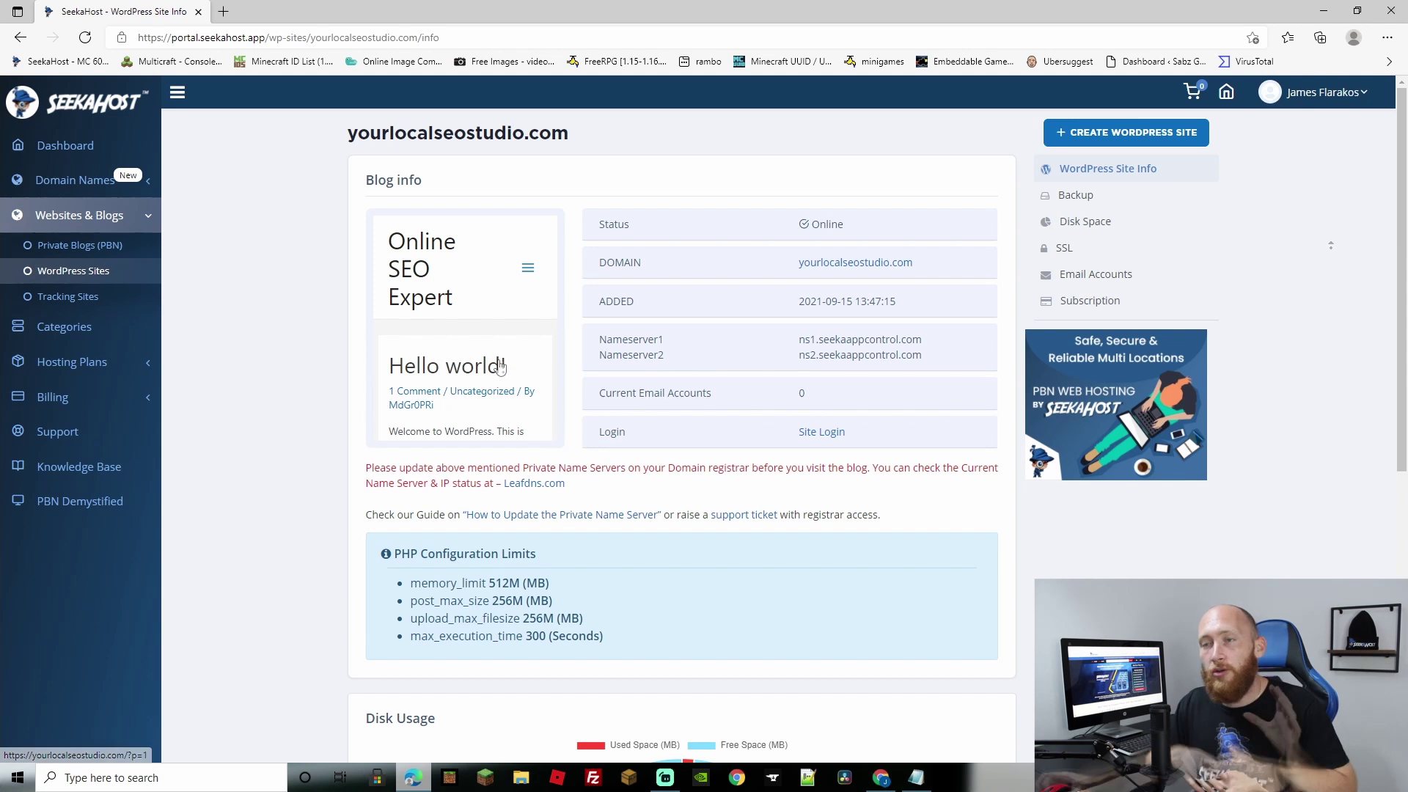
middle_click(1339, 301)
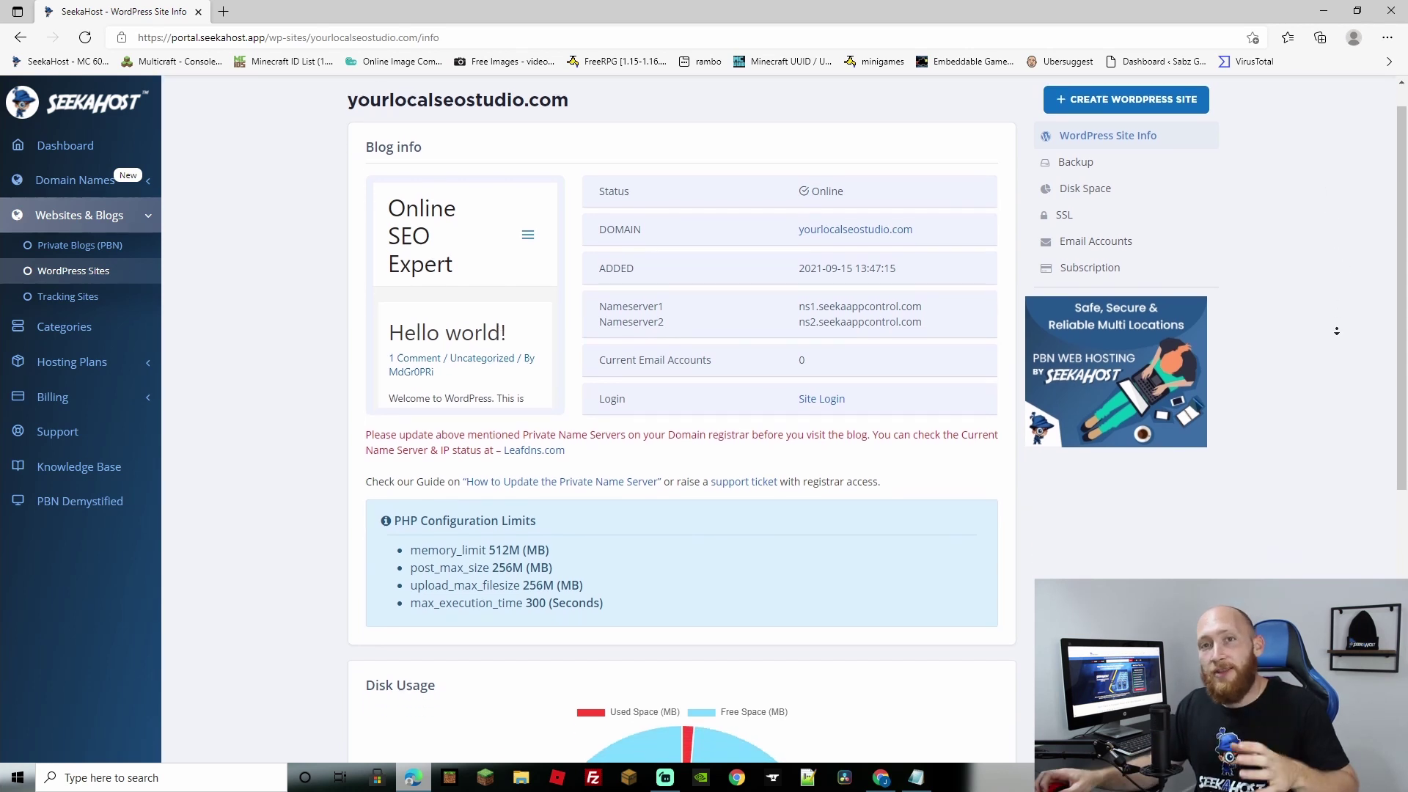
click(1088, 231)
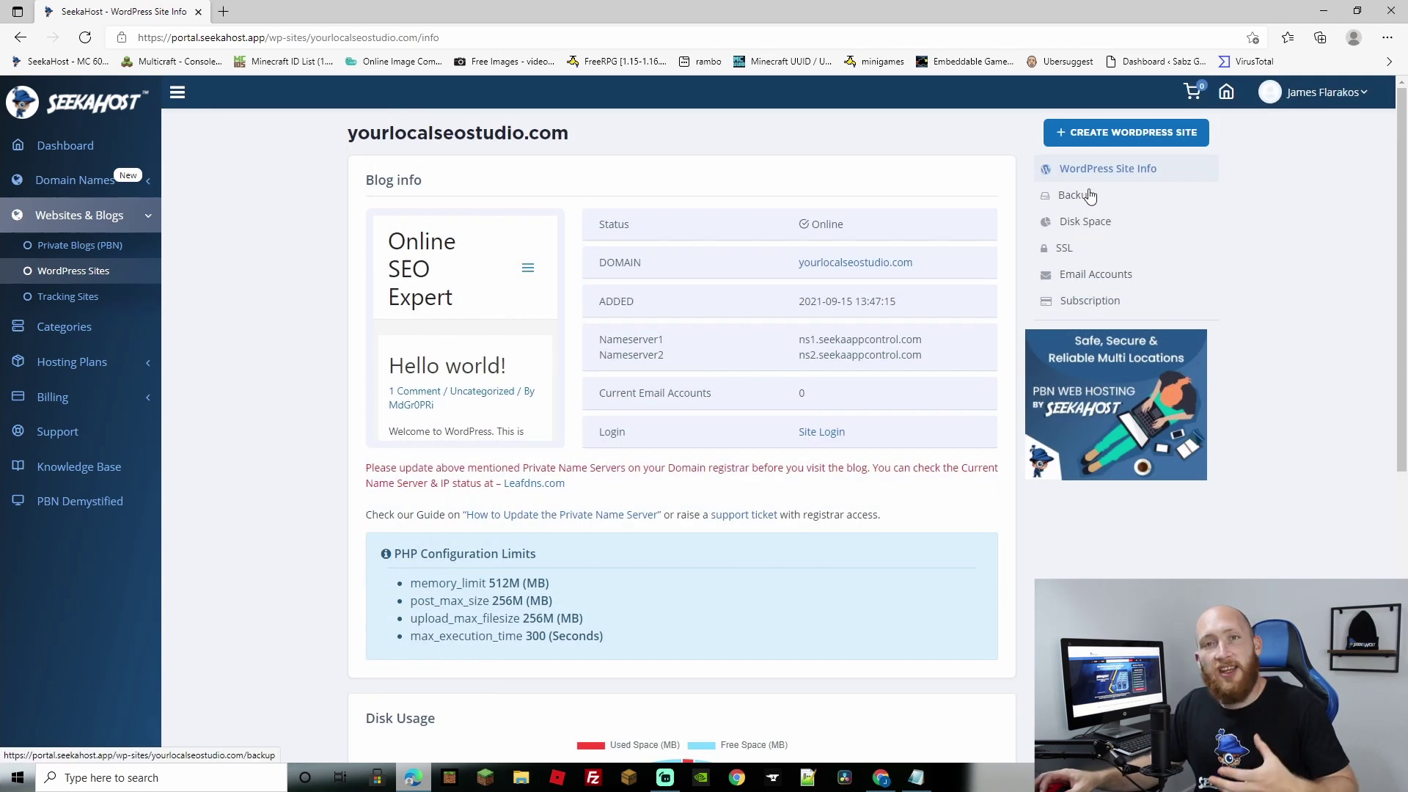
- Open the site's Email Accounts page
click(1093, 277)
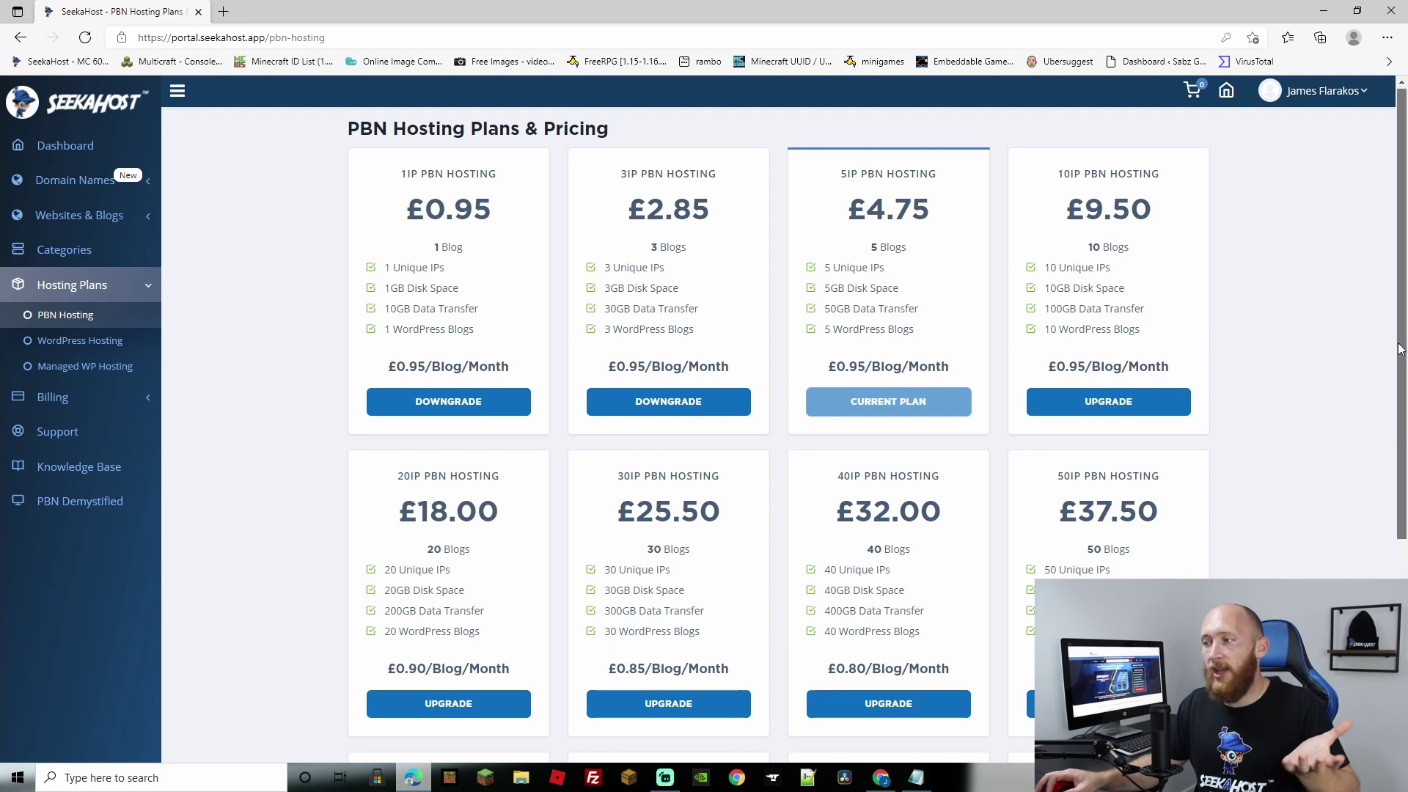
- Review the PBN tiers up to 100IP at £70.00 (100 blogs), then return to the Dashboard
drag(1400, 349, 1404, 563)
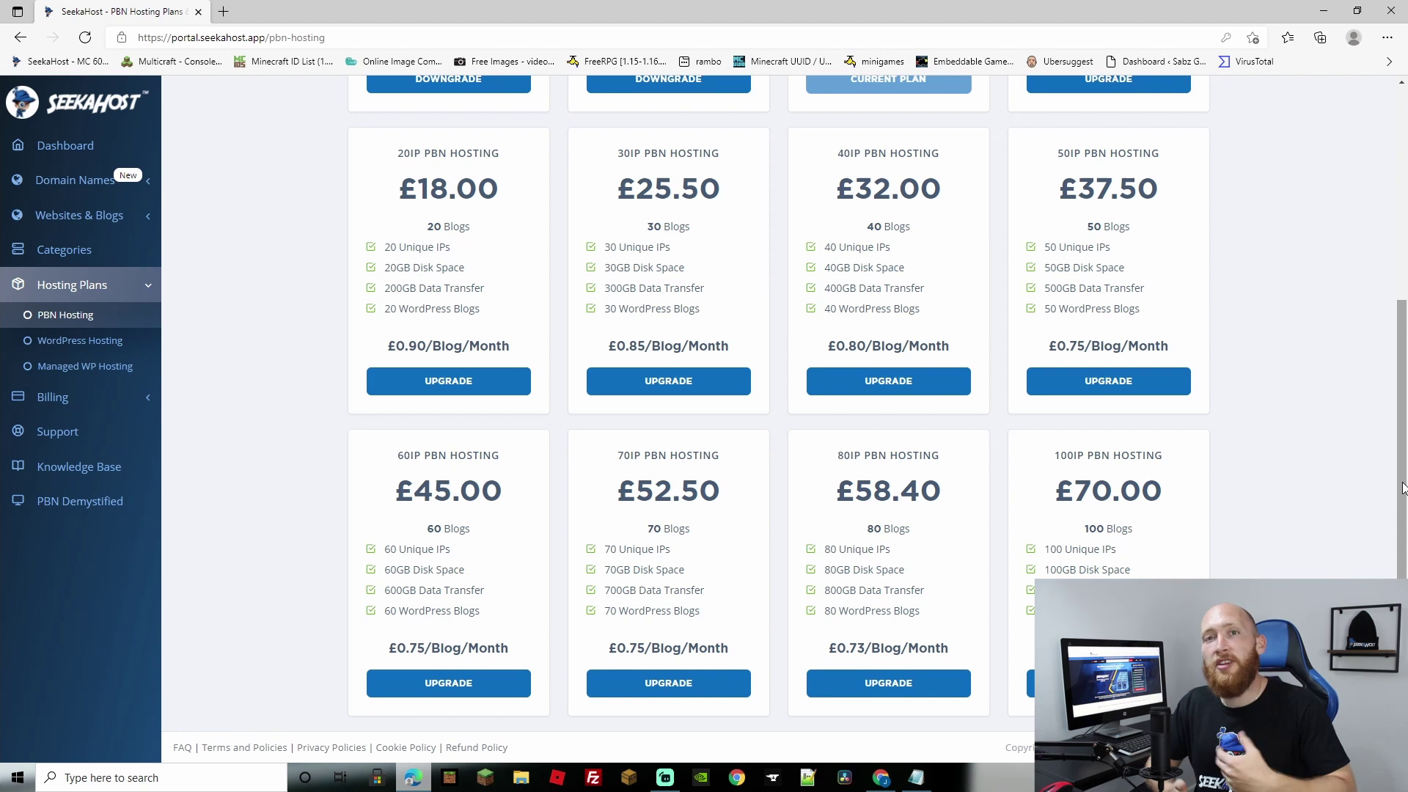
click(65, 145)
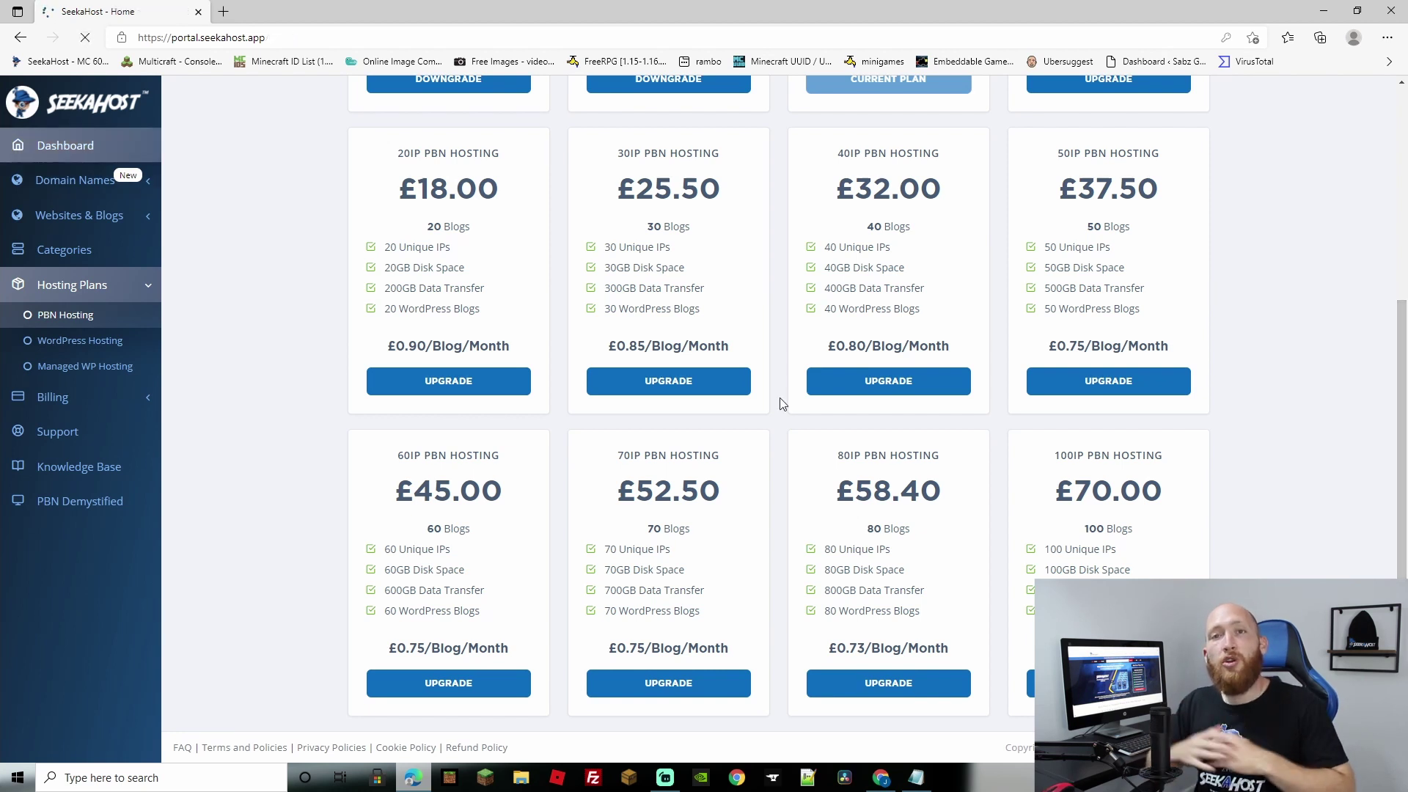